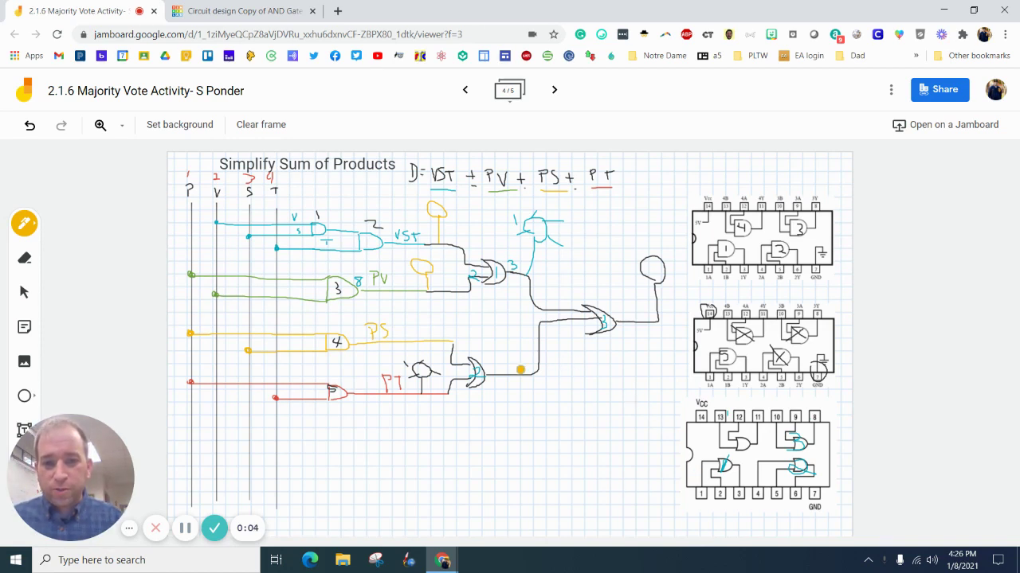
- On the Jamboard diagram, circle the OR output, the top chip's 4Y pin, and the bottom chip's lower-right gate and pin 4
{"action": "mouse_move", "coordinate": [516, 376]}
{"action": "left_mouse_down"}
{"action": "mouse_move", "coordinate": [510, 341]}
{"action": "mouse_move", "coordinate": [500, 349]}
{"action": "mouse_move", "coordinate": [514, 356]}
{"action": "left_mouse_up"}
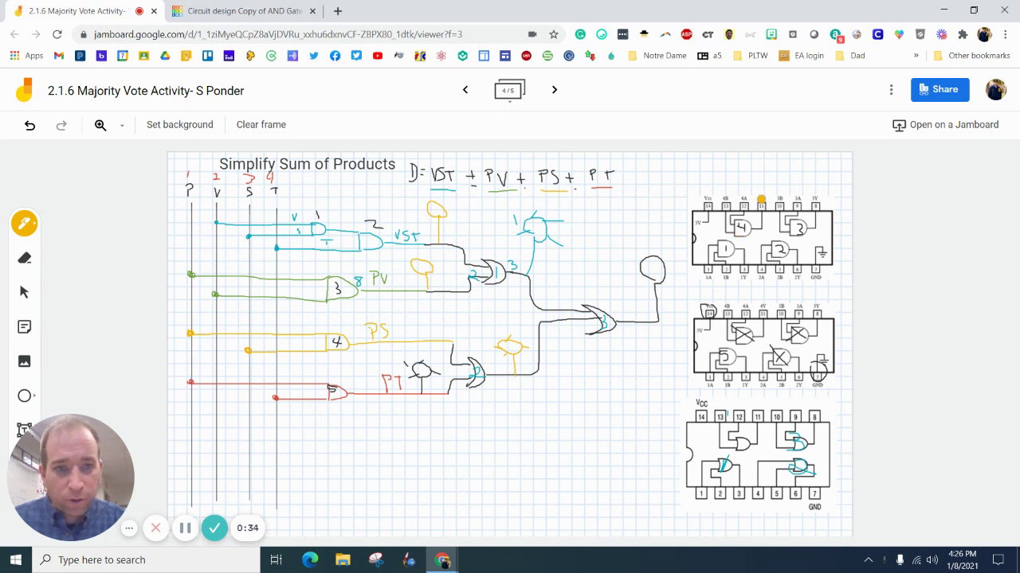
{"action": "mouse_move", "coordinate": [763, 191]}
{"action": "left_mouse_down"}
{"action": "mouse_move", "coordinate": [747, 206]}
{"action": "mouse_move", "coordinate": [767, 212]}
{"action": "left_mouse_up"}
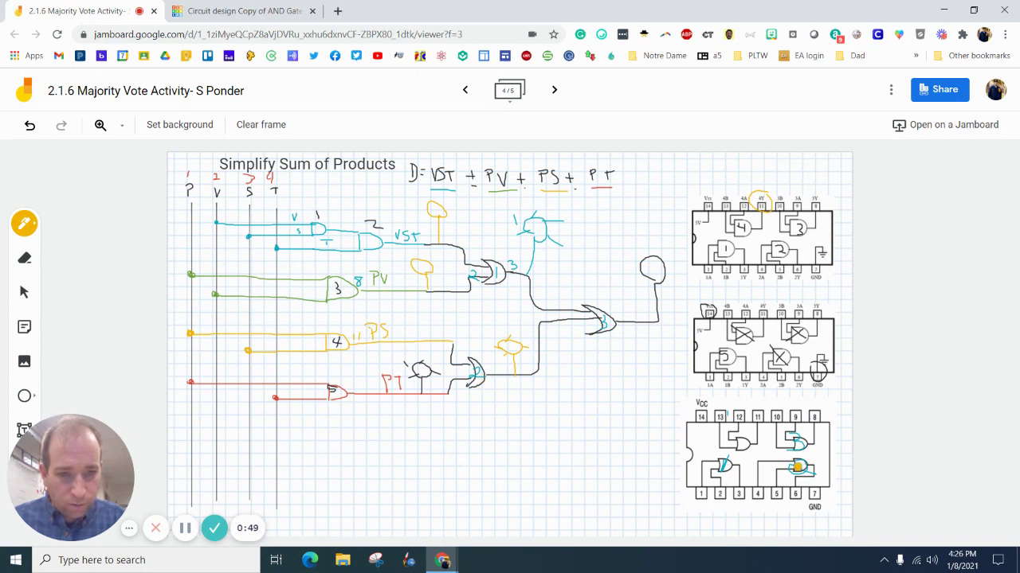
{"action": "mouse_move", "coordinate": [798, 467]}
{"action": "left_mouse_down"}
{"action": "mouse_move", "coordinate": [800, 480]}
{"action": "mouse_move", "coordinate": [811, 471]}
{"action": "left_mouse_up"}
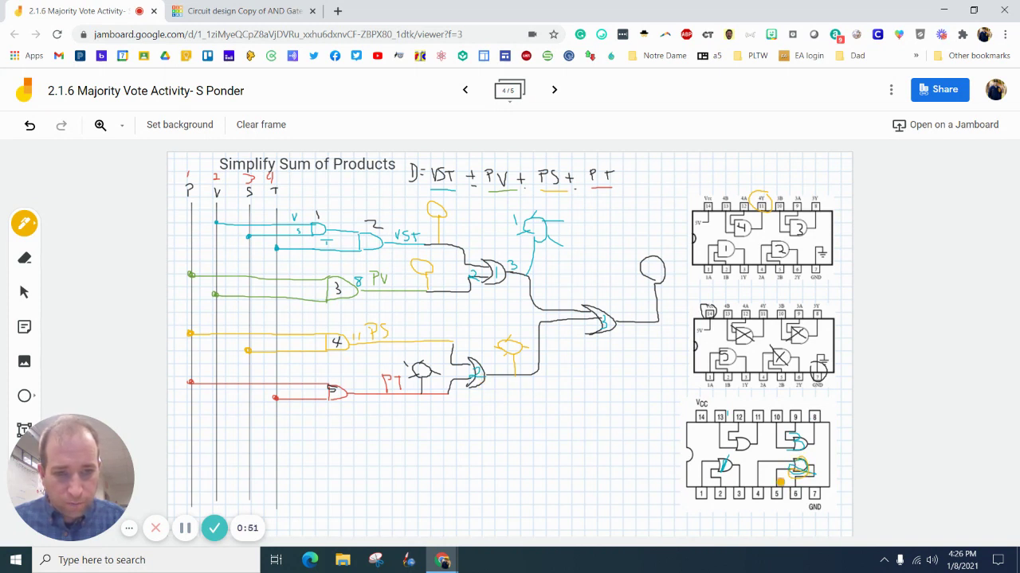
{"action": "left_click_drag", "start_coordinate": [754, 506], "coordinate": [761, 478]}
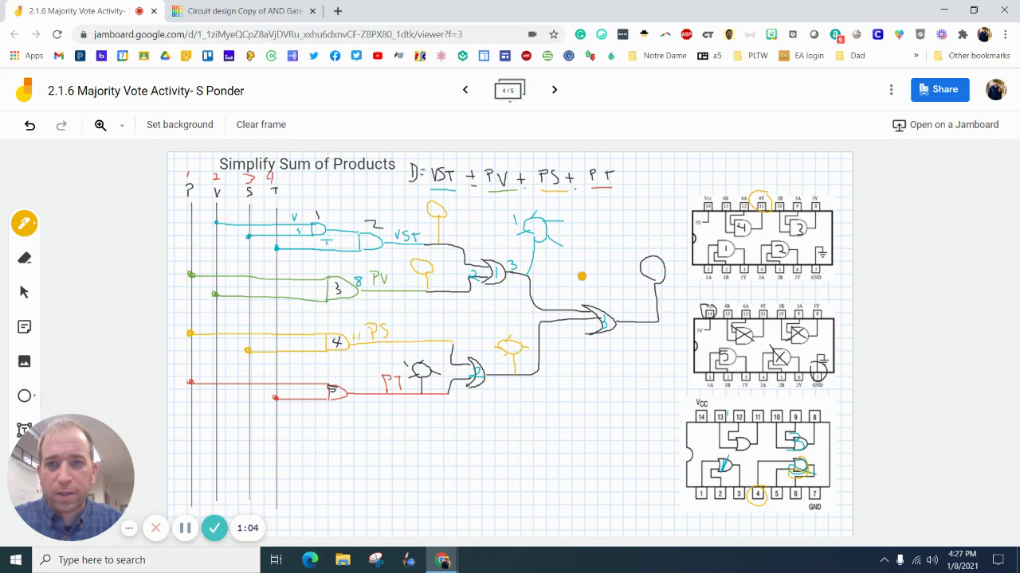
{"action": "left_click", "coordinate": [284, 16]}
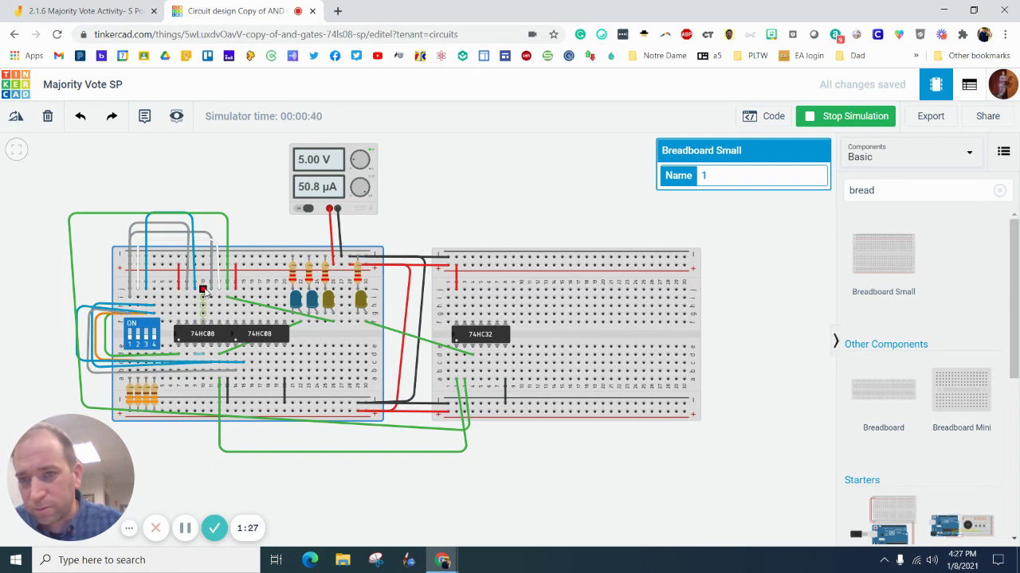
- Stop the simulation and route a wire around the boards' left and bottom edges to 74HC32 input 2A
{"action": "left_click", "coordinate": [804, 119]}
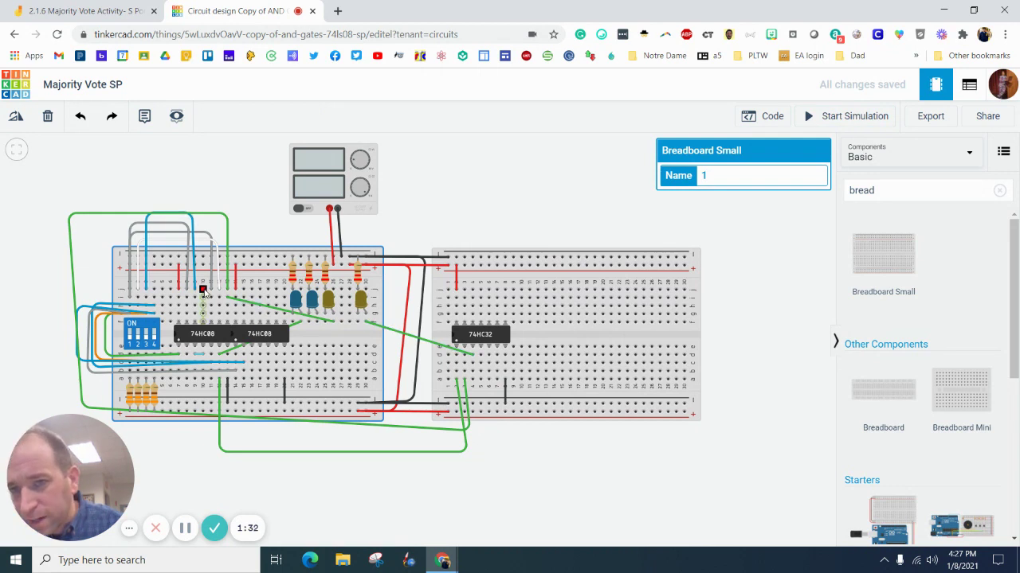
{"action": "left_click", "coordinate": [205, 293]}
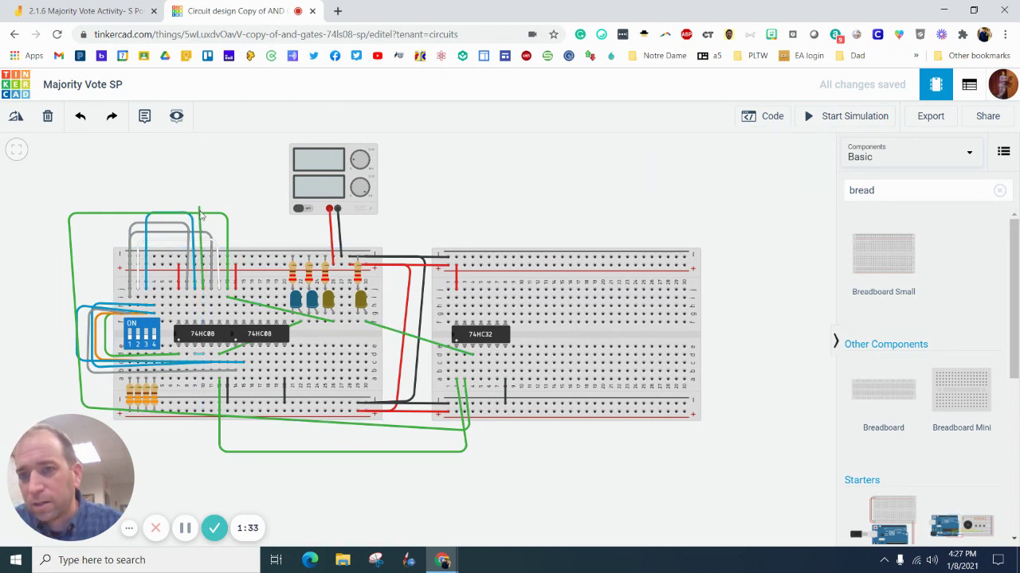
{"action": "left_click", "coordinate": [204, 222]}
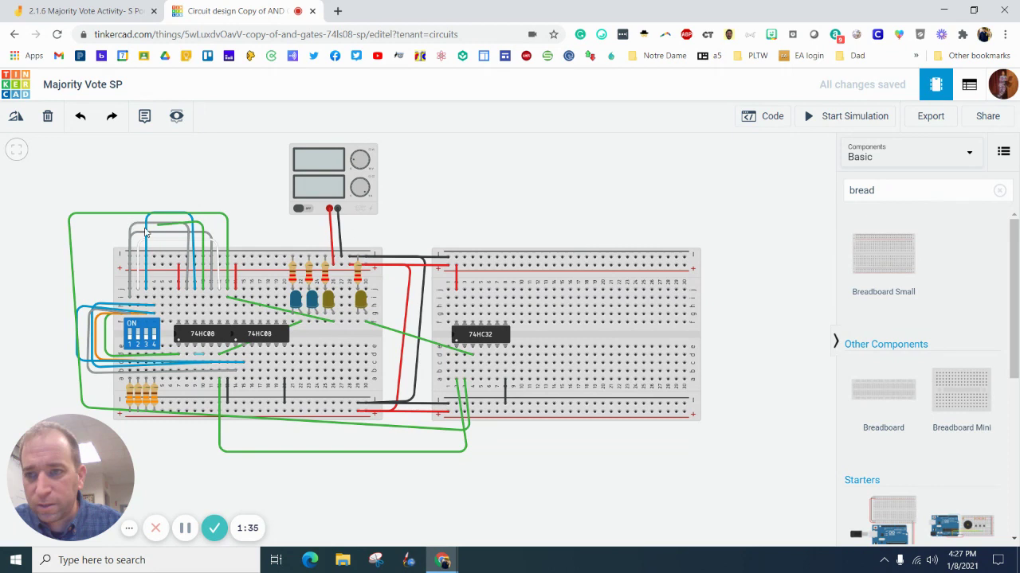
{"action": "left_click", "coordinate": [50, 222]}
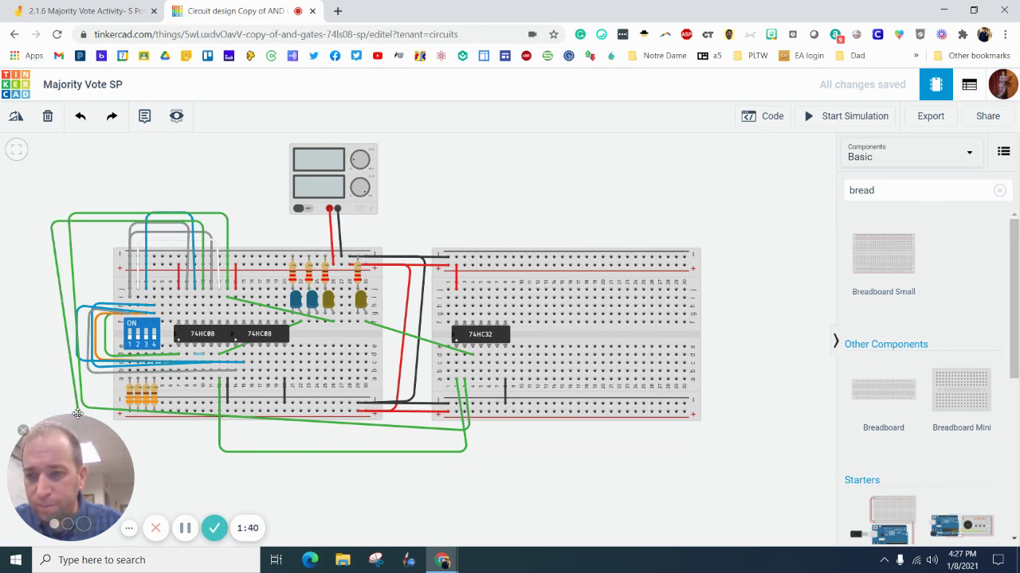
{"action": "left_click", "coordinate": [78, 412]}
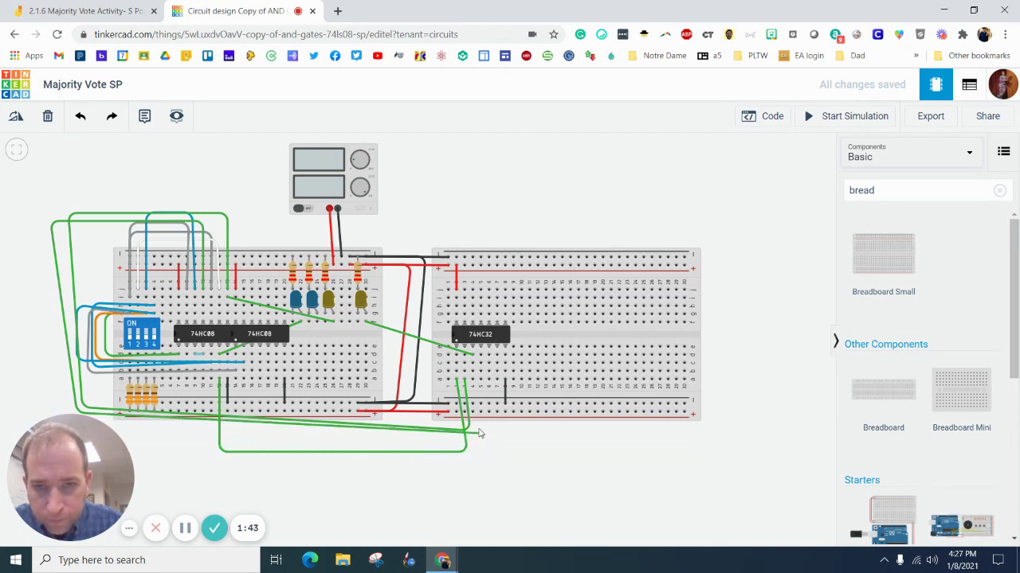
{"action": "left_click", "coordinate": [478, 430]}
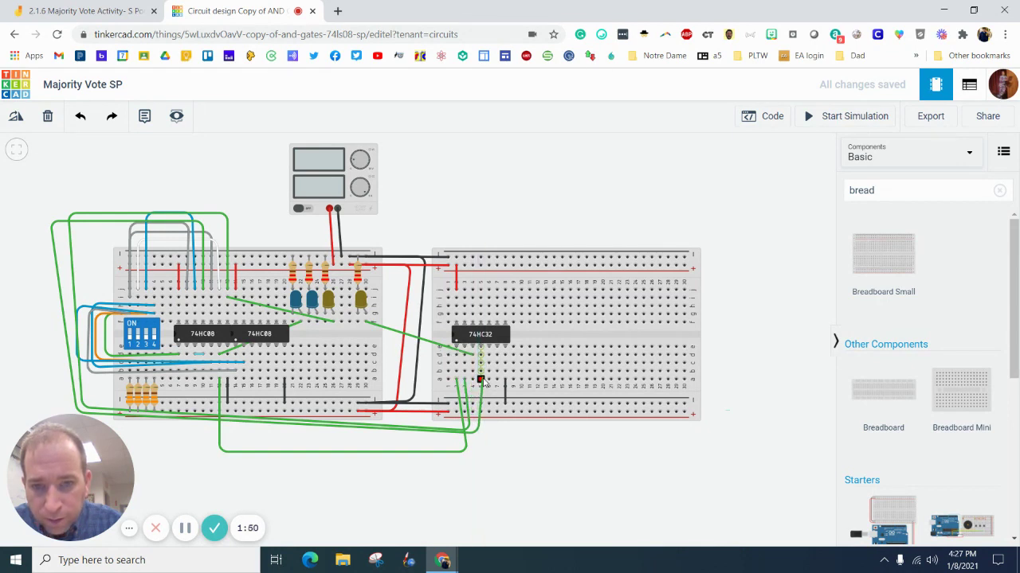
{"action": "left_click", "coordinate": [480, 380]}
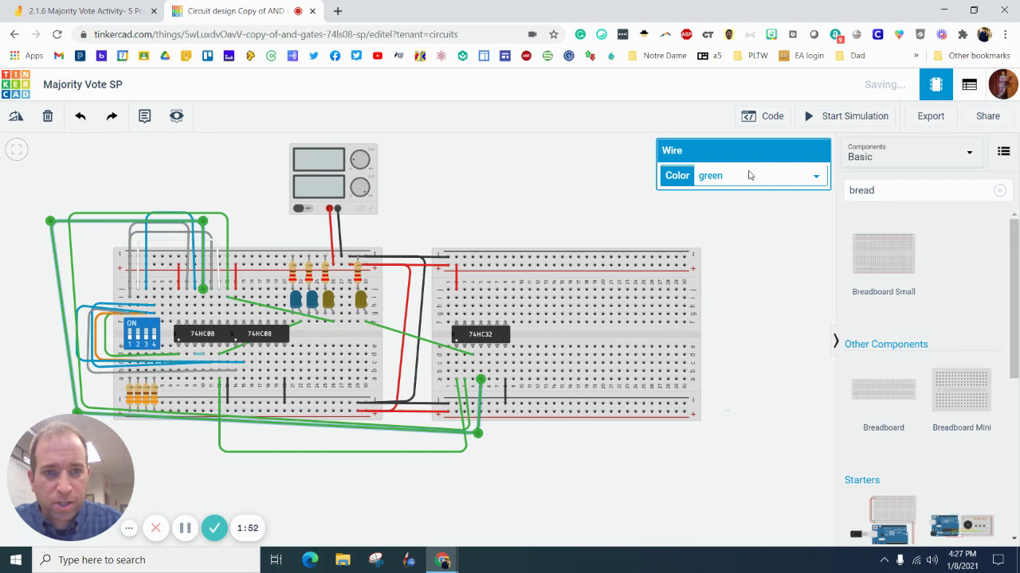
- Color the new wire yellow
{"action": "left_click", "coordinate": [748, 176]}
{"action": "left_click", "coordinate": [721, 230]}
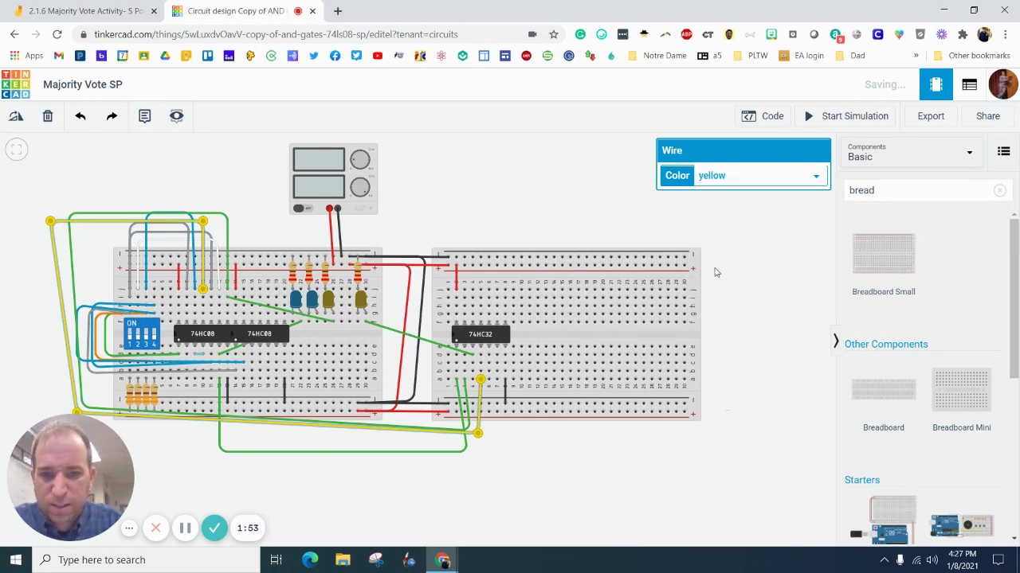
{"action": "left_click", "coordinate": [592, 216]}
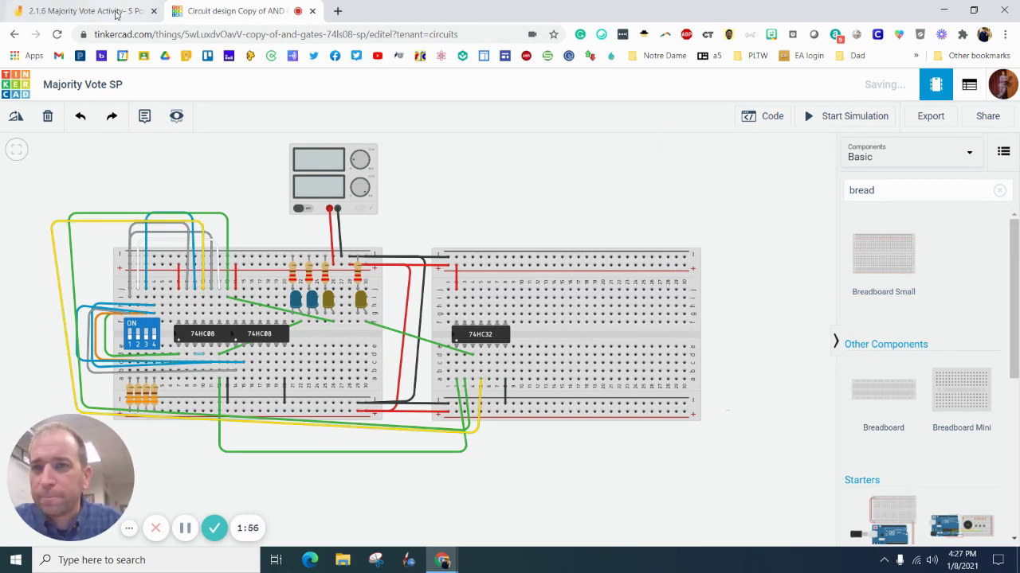
- On the Jamboard diagram, circle pin 3 of the middle chip and pin 5 of the bottom chip
{"action": "left_click", "coordinate": [117, 16]}
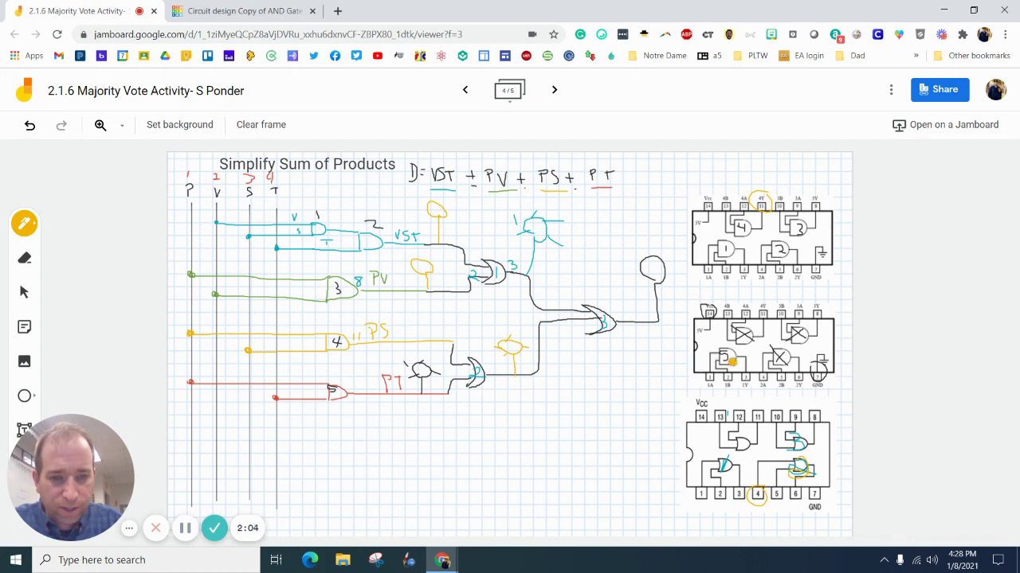
{"action": "left_click_drag", "start_coordinate": [742, 368], "coordinate": [747, 384]}
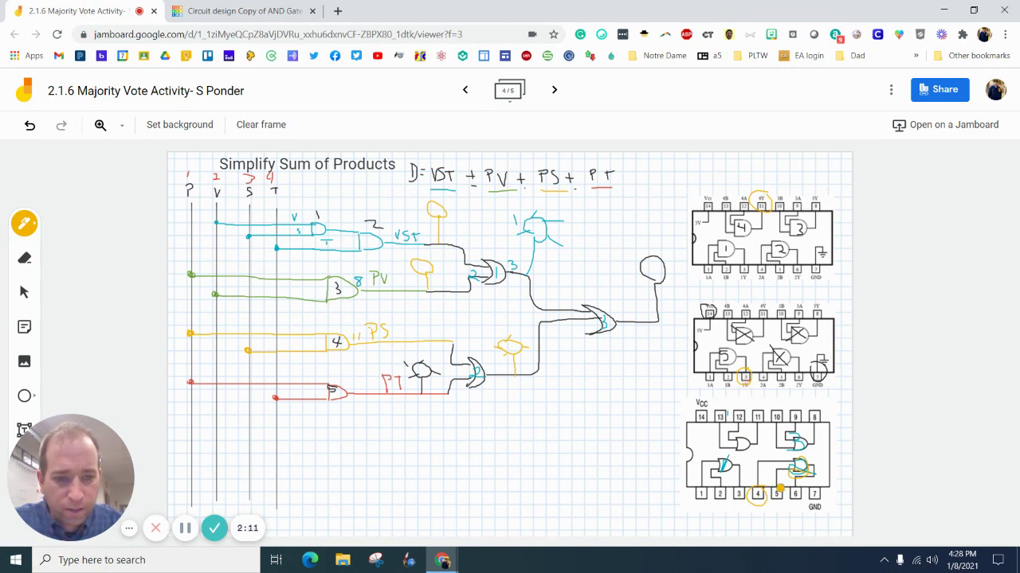
{"action": "left_click_drag", "start_coordinate": [775, 494], "coordinate": [782, 489]}
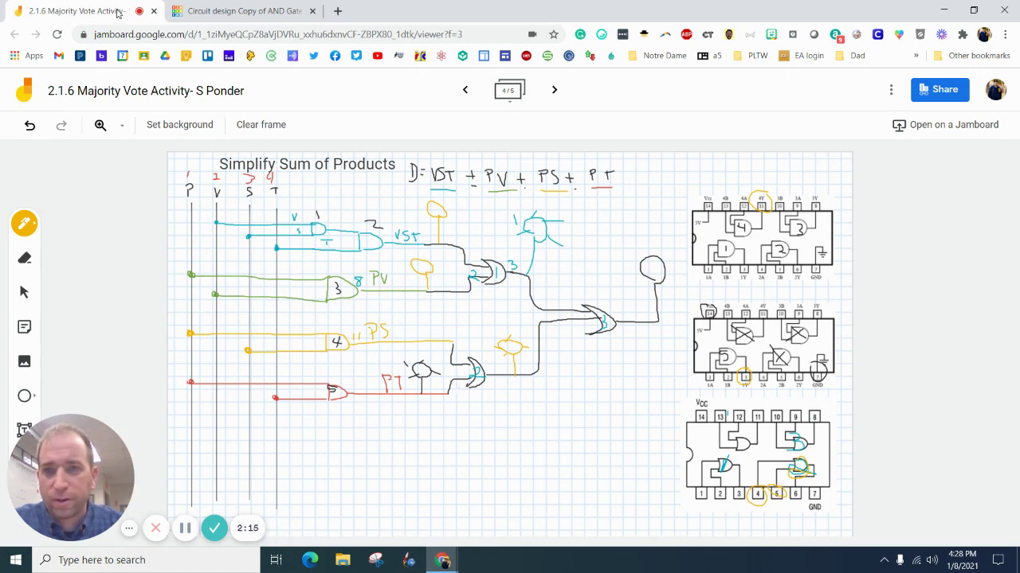
{"action": "left_click", "coordinate": [239, 11]}
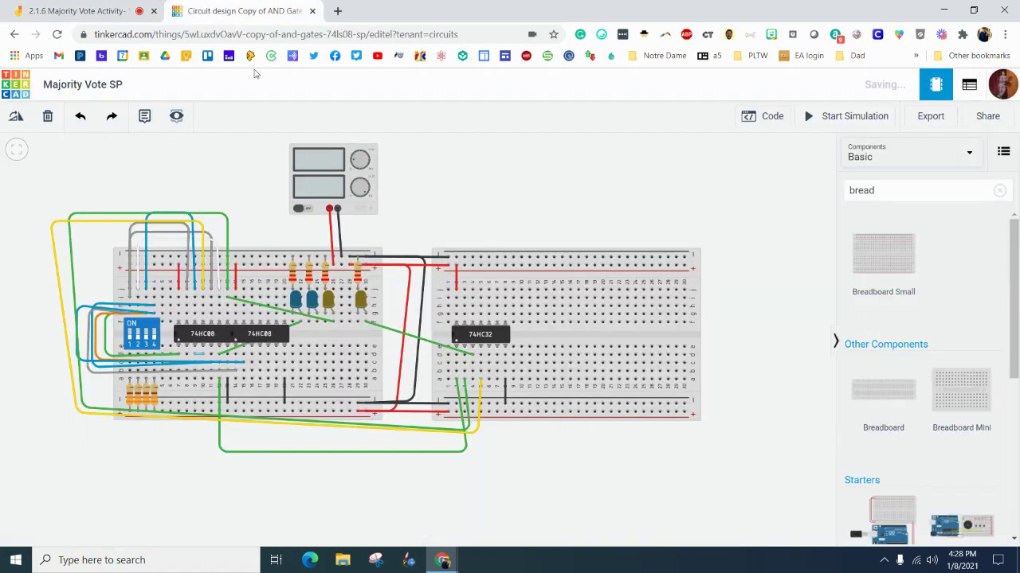
- Route a yellow wire from below the 74HC08 chips, under the boards, to the 74HC32's input 1B
{"action": "left_click", "coordinate": [251, 382]}
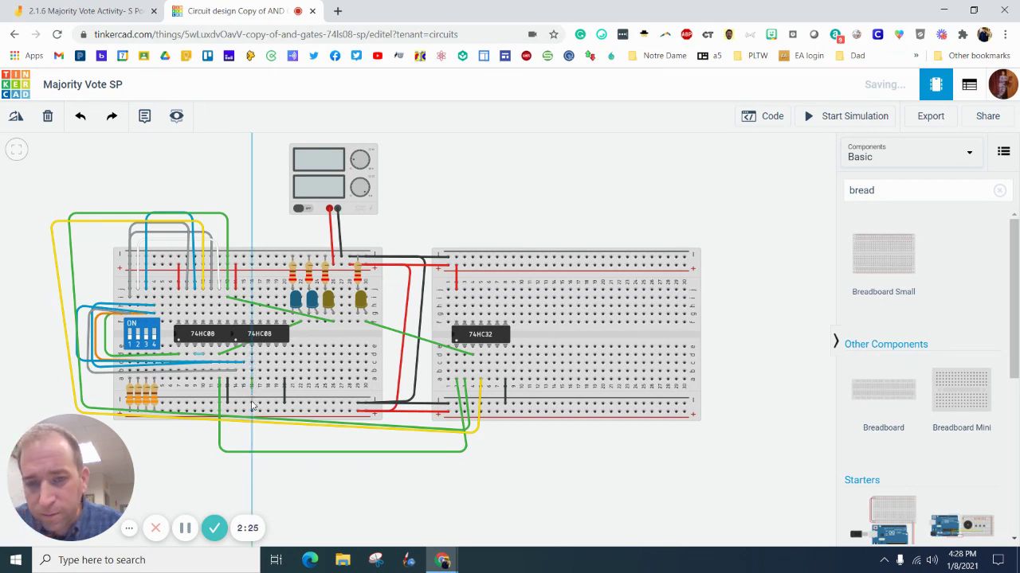
{"action": "left_click", "coordinate": [252, 437]}
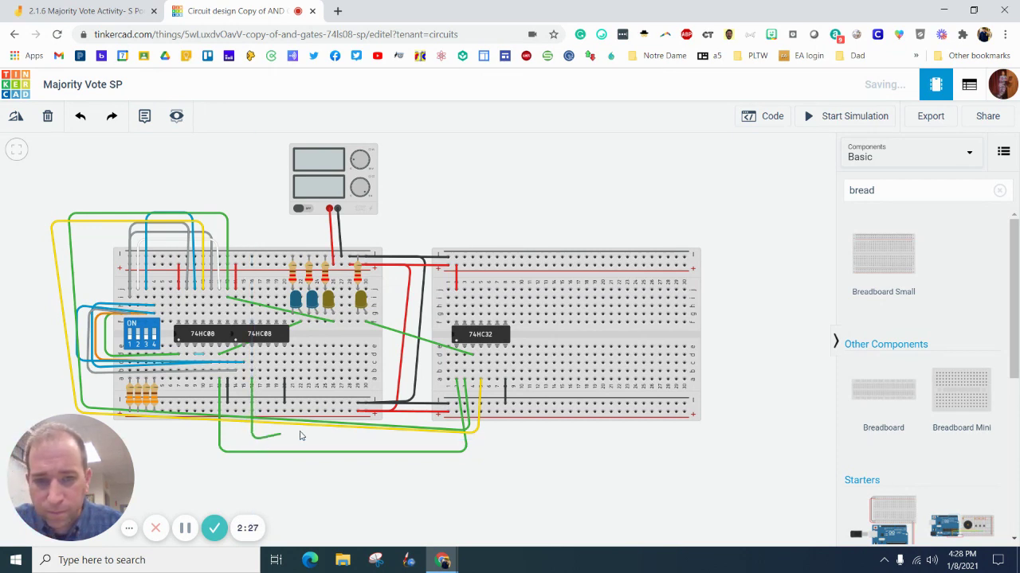
{"action": "left_click", "coordinate": [488, 437]}
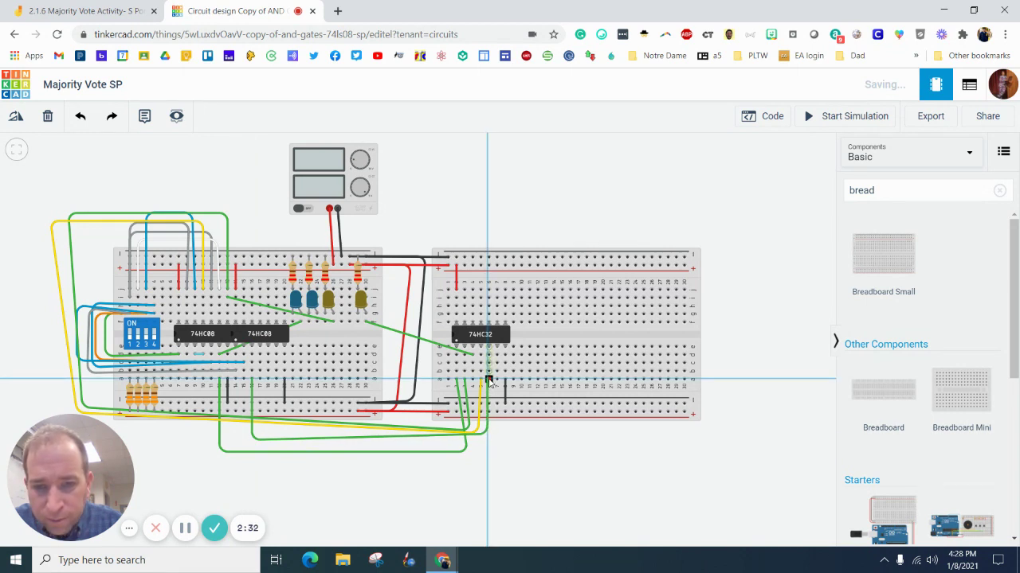
{"action": "left_click", "coordinate": [488, 381]}
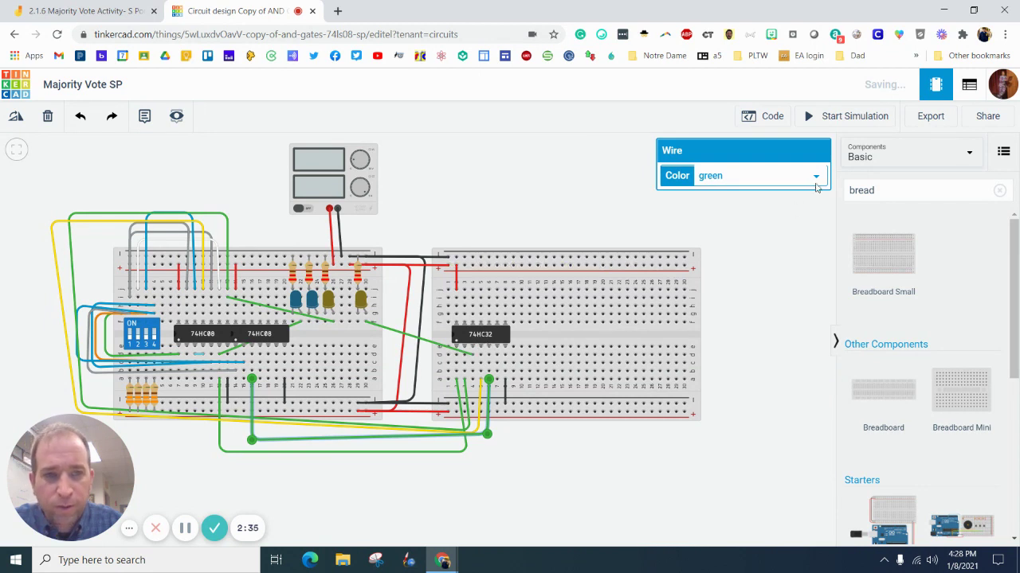
{"action": "left_click", "coordinate": [786, 184]}
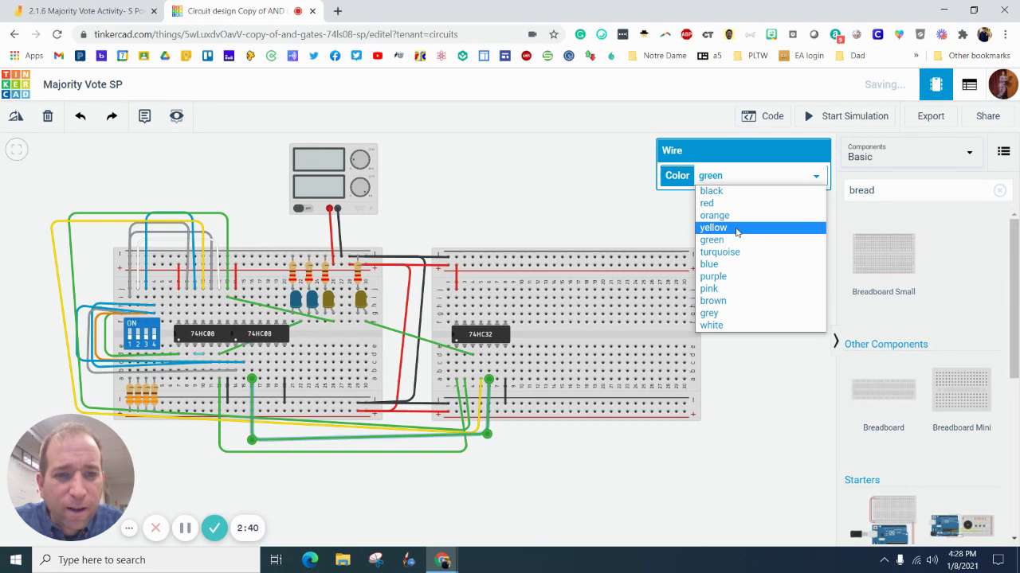
{"action": "left_click", "coordinate": [737, 231]}
{"action": "left_click", "coordinate": [703, 483]}
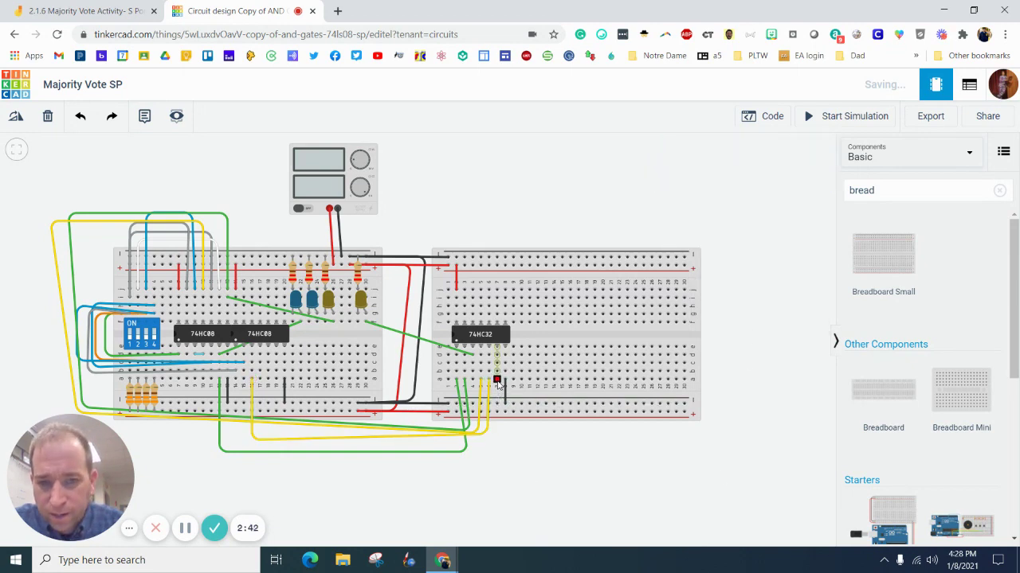
{"action": "left_click", "coordinate": [108, 9]}
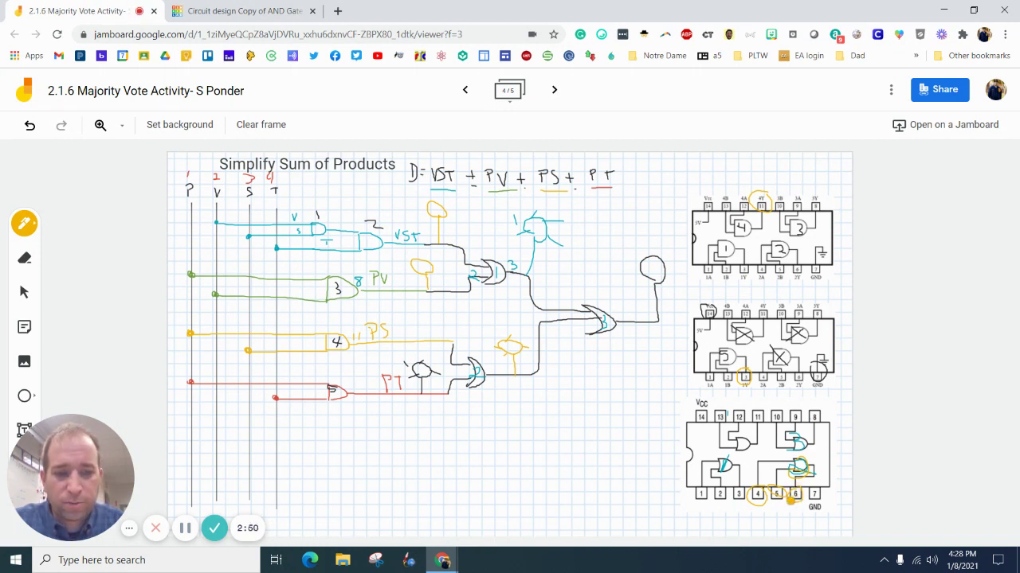
- Delete the misplaced green wire running to the 74HC32
{"action": "left_click", "coordinate": [251, 11]}
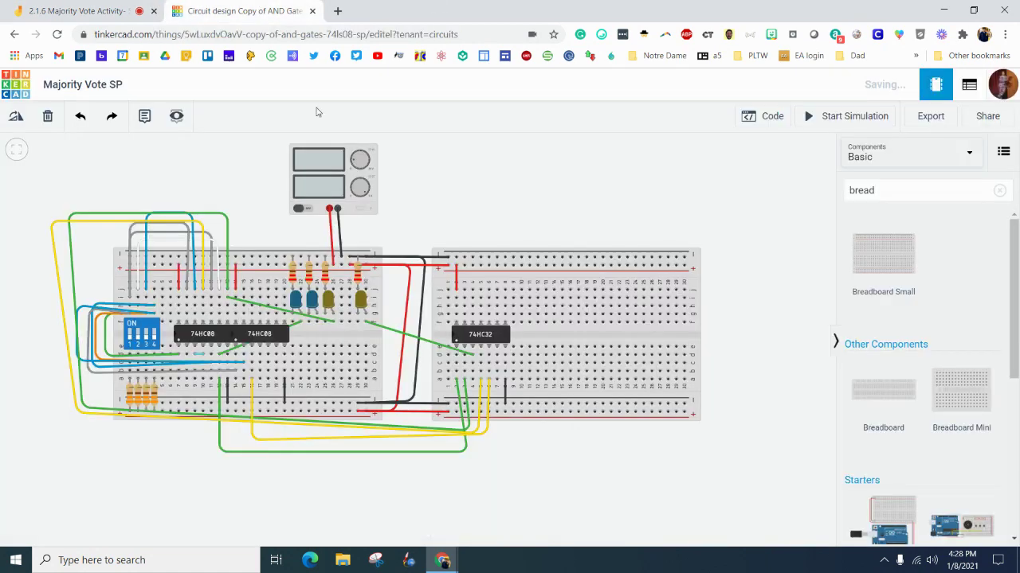
{"action": "left_click", "coordinate": [398, 335]}
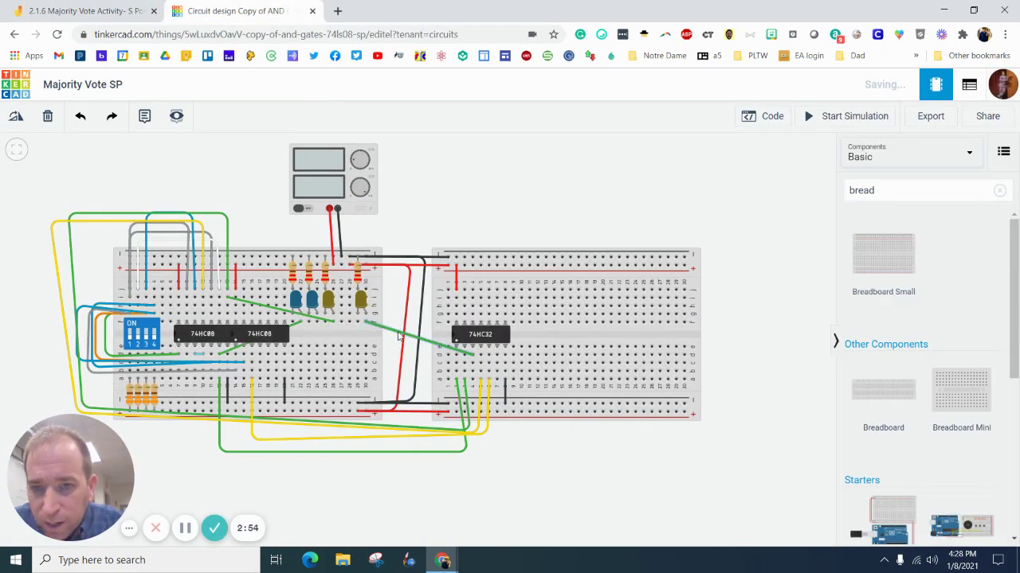
{"action": "key", "text": "Delete"}
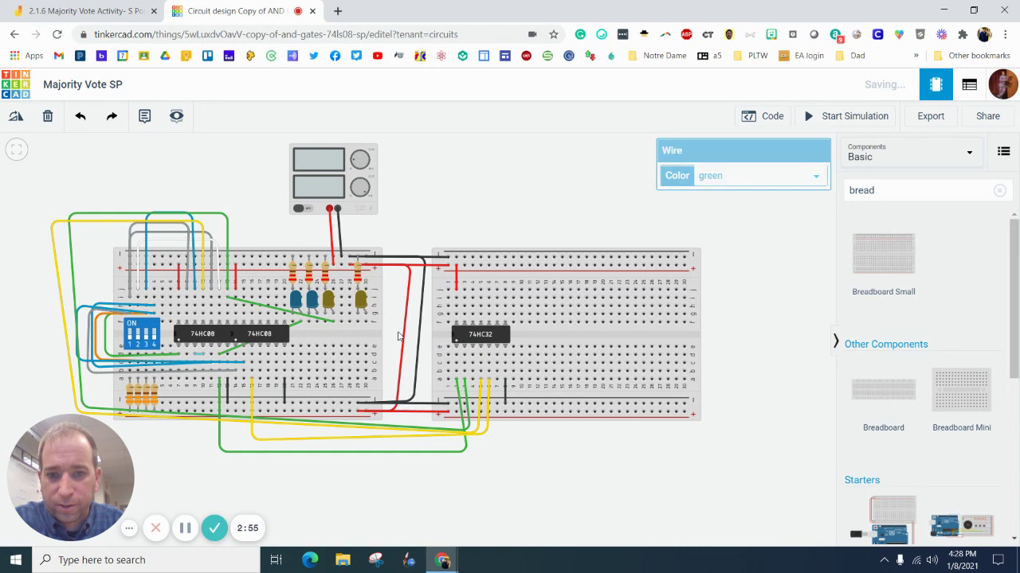
- Wire the 74HC32 output pin to the yellow LED's column
{"action": "left_click", "coordinate": [497, 381]}
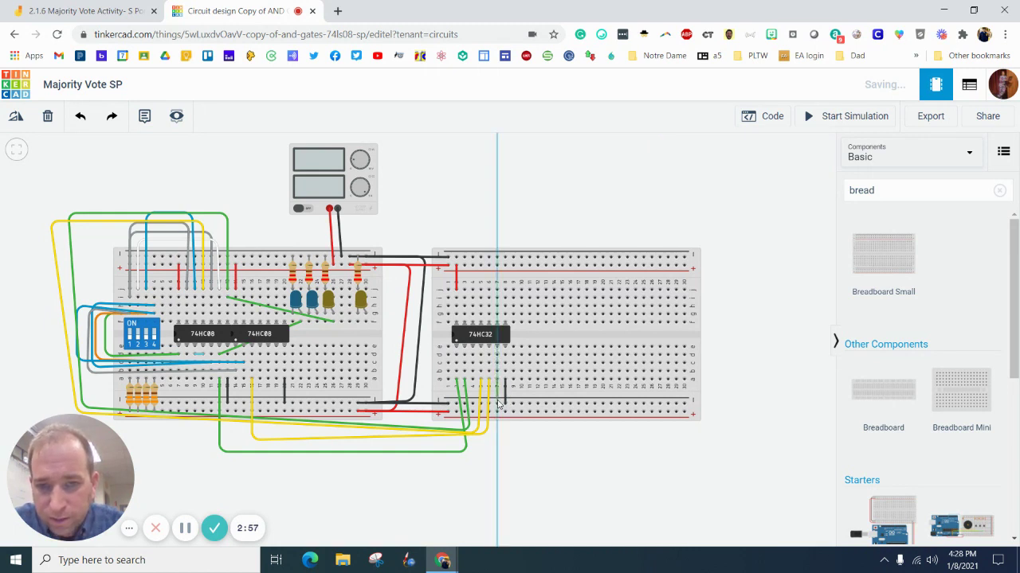
{"action": "left_click", "coordinate": [364, 321]}
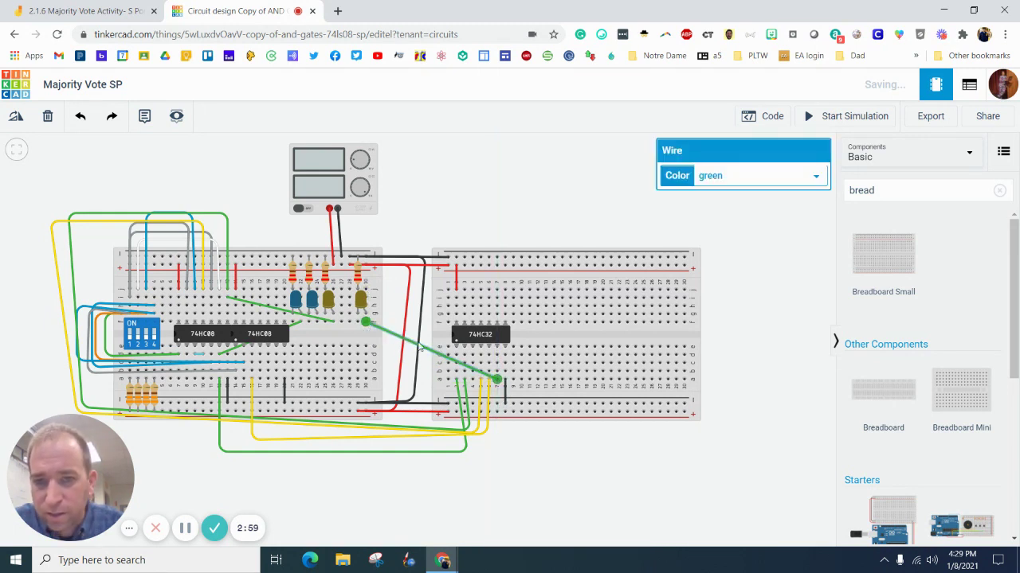
{"action": "left_click", "coordinate": [514, 187]}
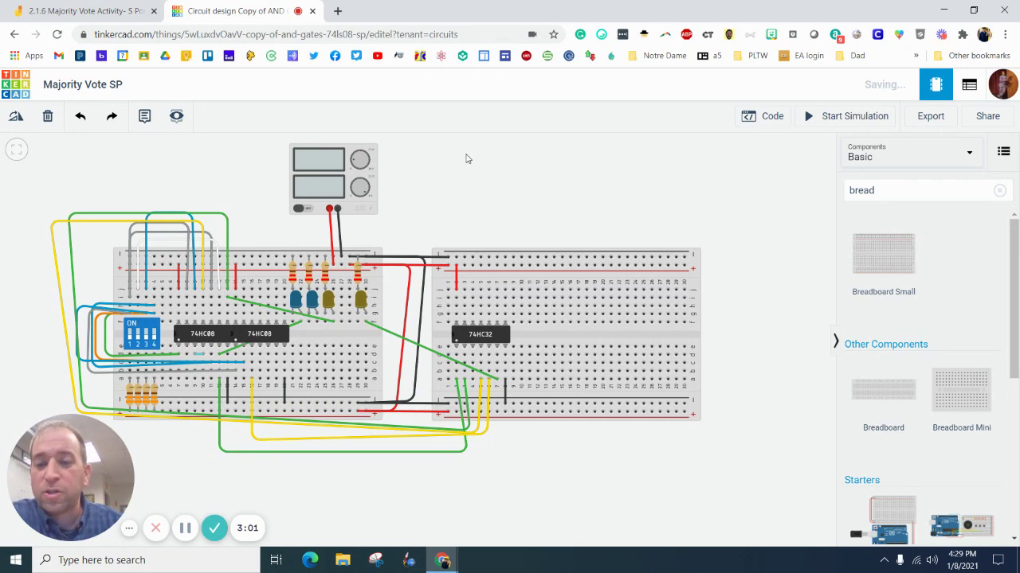
{"action": "left_click", "coordinate": [80, 11]}
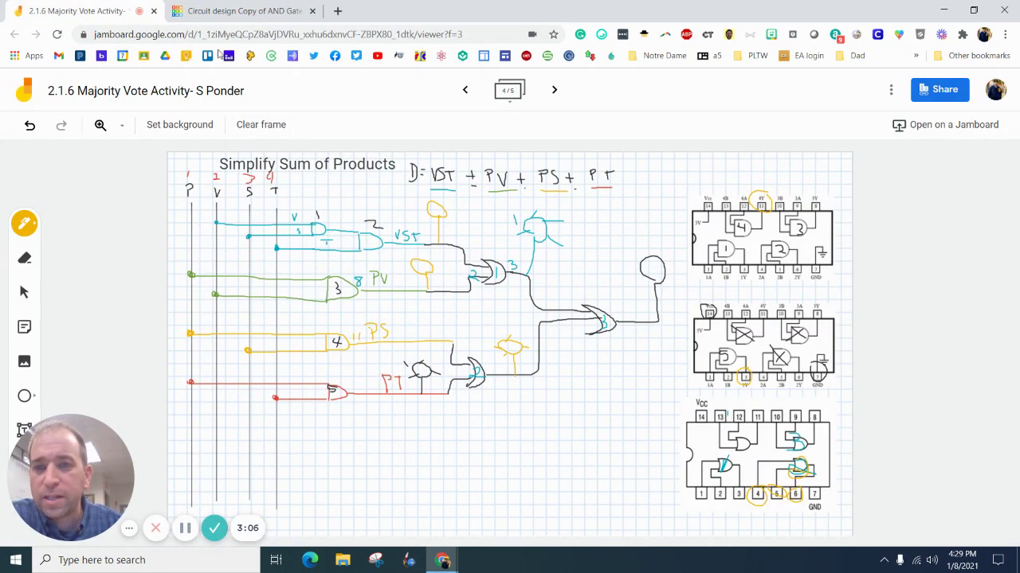
{"action": "left_click", "coordinate": [231, 11]}
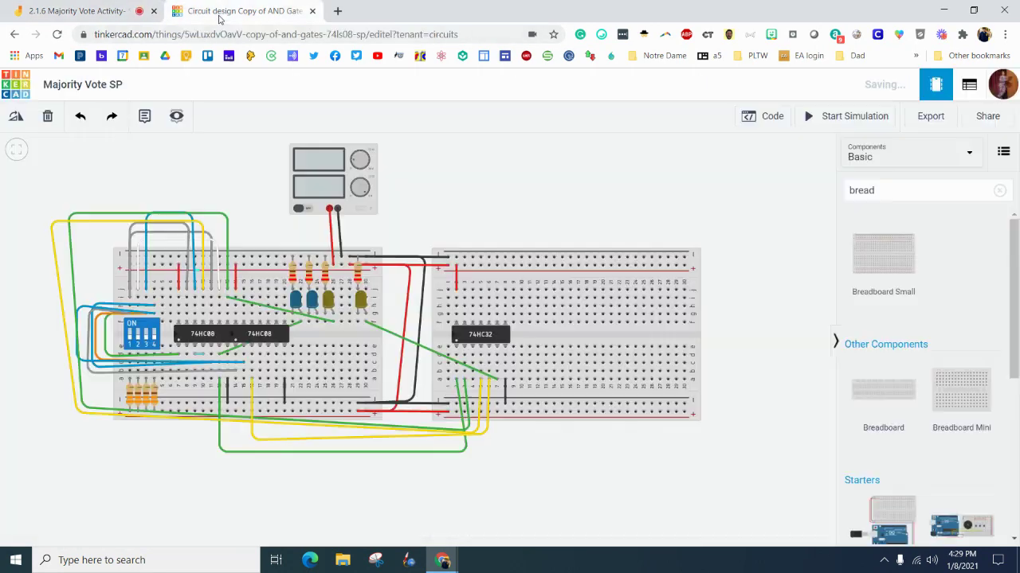
- Start the simulation and toggle the first DIP switch inputs to check the LED
{"action": "left_click", "coordinate": [131, 339]}
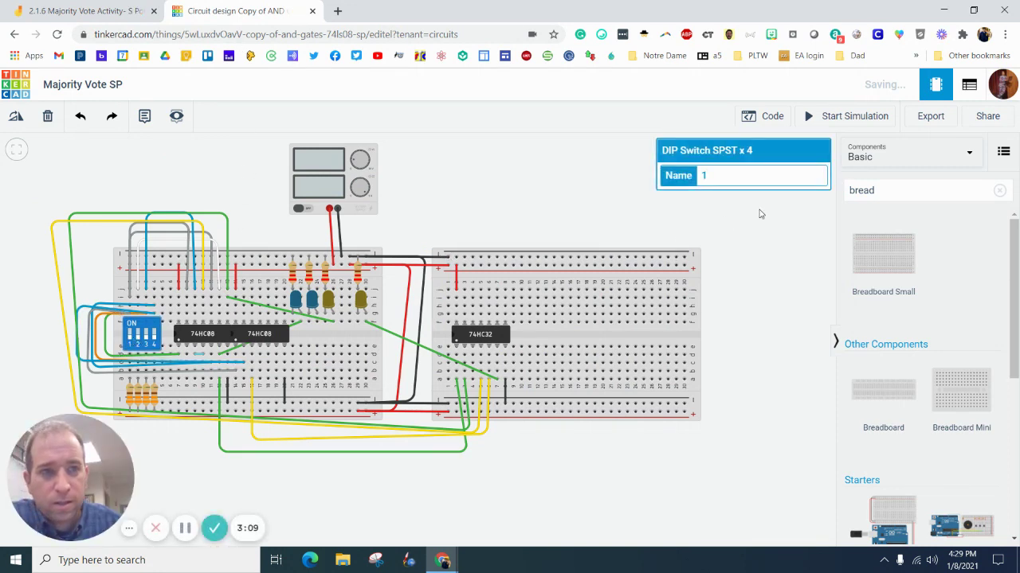
{"action": "left_click", "coordinate": [821, 115]}
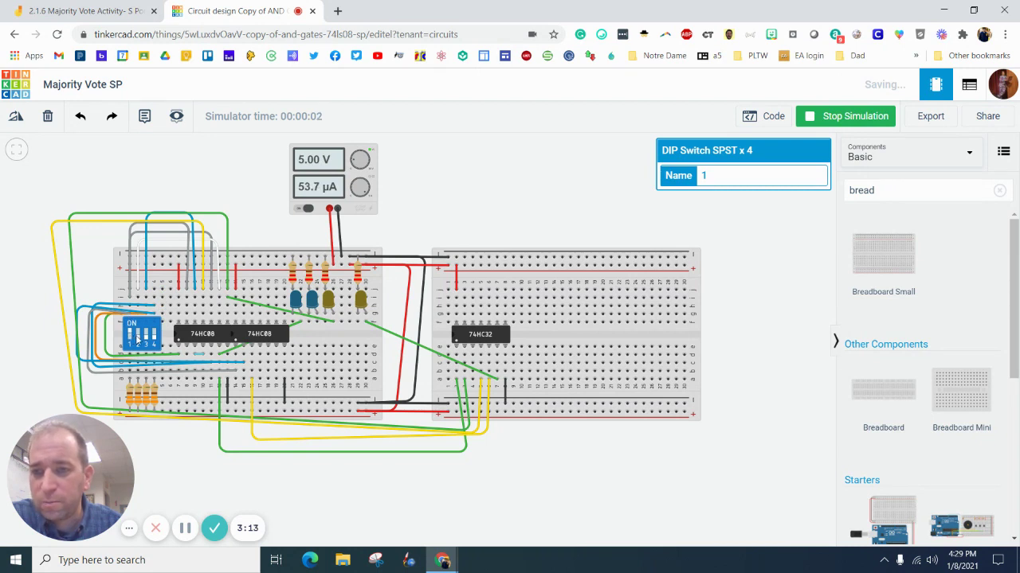
{"action": "left_click", "coordinate": [137, 340]}
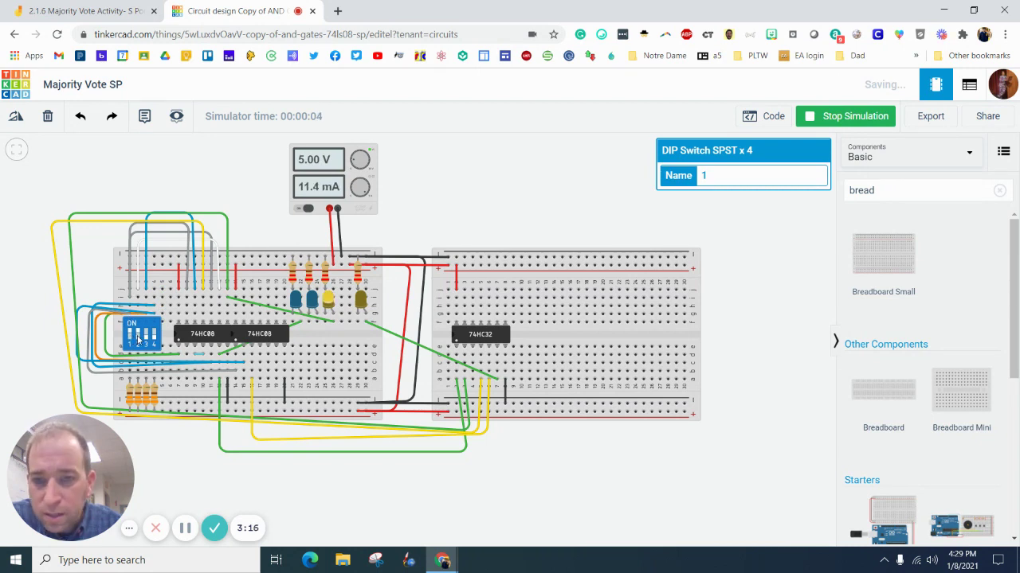
{"action": "left_click", "coordinate": [132, 337]}
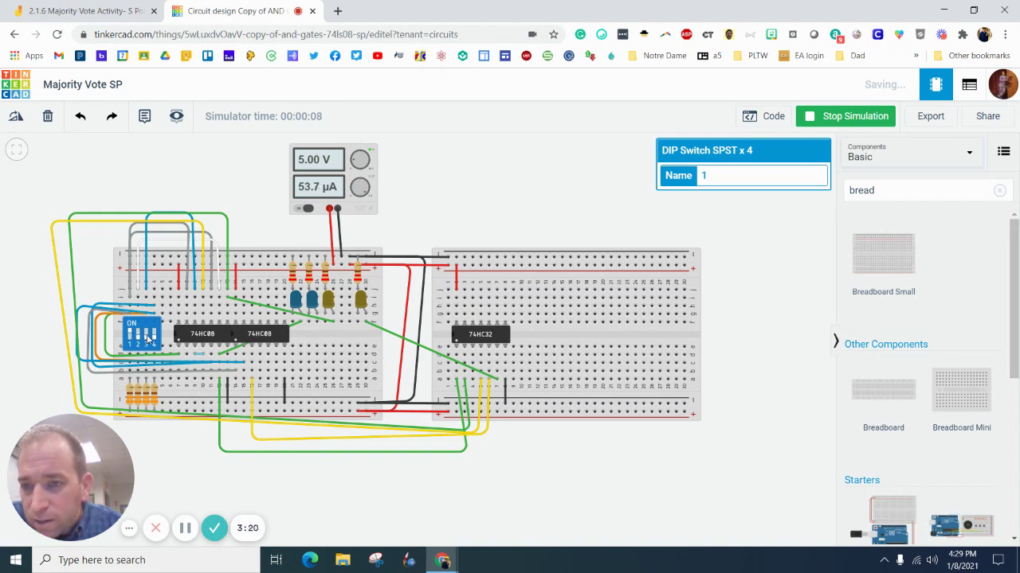
{"action": "left_click", "coordinate": [148, 339]}
{"action": "left_click", "coordinate": [154, 340]}
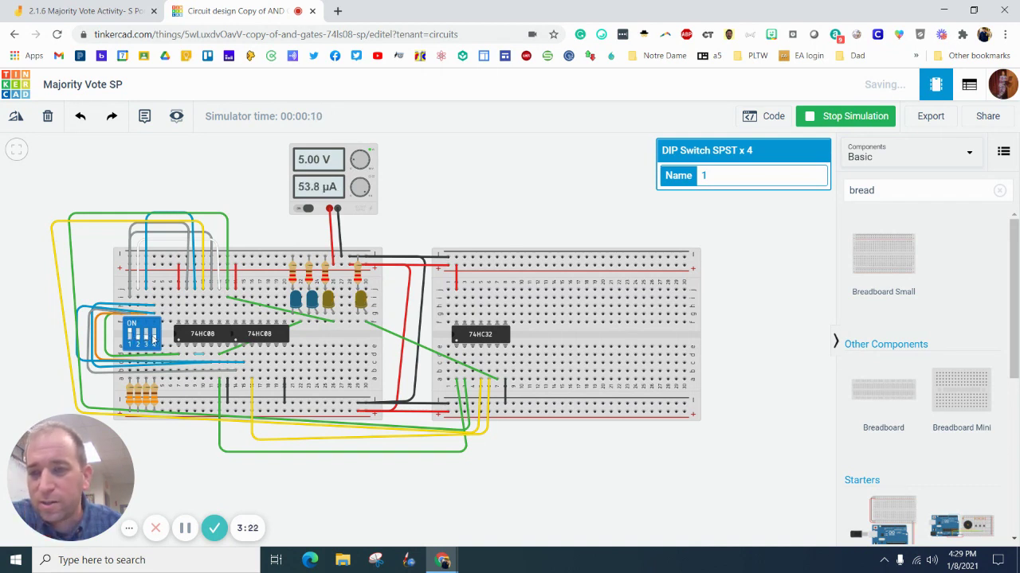
- Test further DIP switch combinations, toggling inputs 2 and 3 against the truth table
{"action": "left_click", "coordinate": [154, 338]}
{"action": "left_click", "coordinate": [155, 338]}
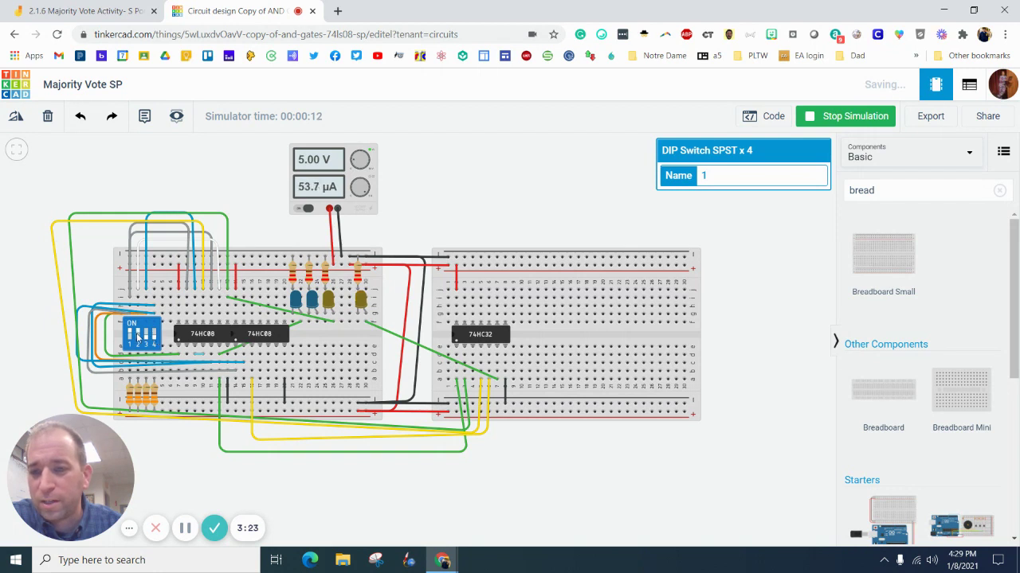
{"action": "left_click", "coordinate": [139, 339]}
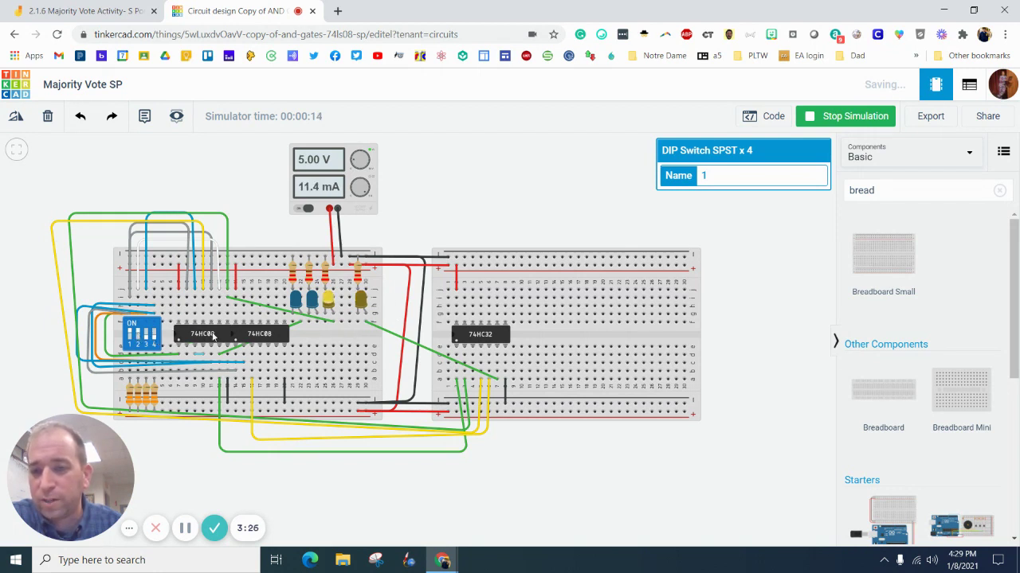
{"action": "left_click", "coordinate": [137, 335]}
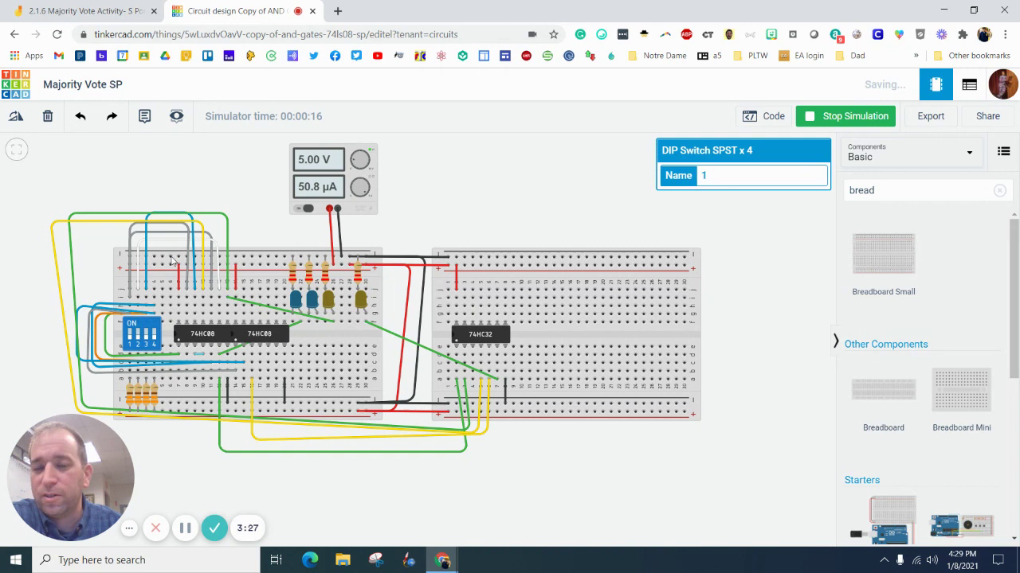
{"action": "left_click", "coordinate": [147, 341]}
{"action": "left_click", "coordinate": [148, 341]}
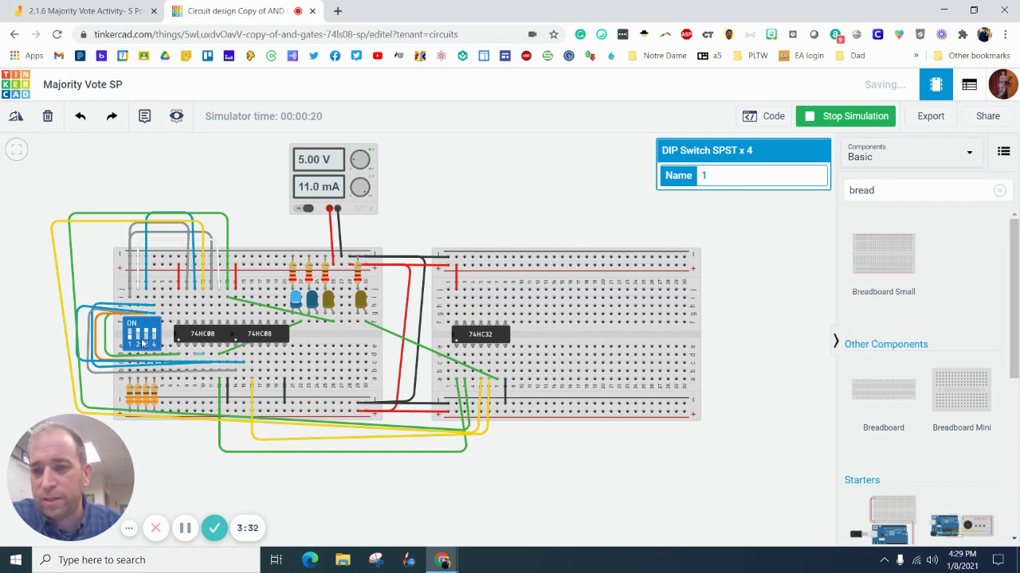
{"action": "left_click", "coordinate": [146, 341]}
{"action": "left_click", "coordinate": [140, 341]}
{"action": "left_click", "coordinate": [139, 341]}
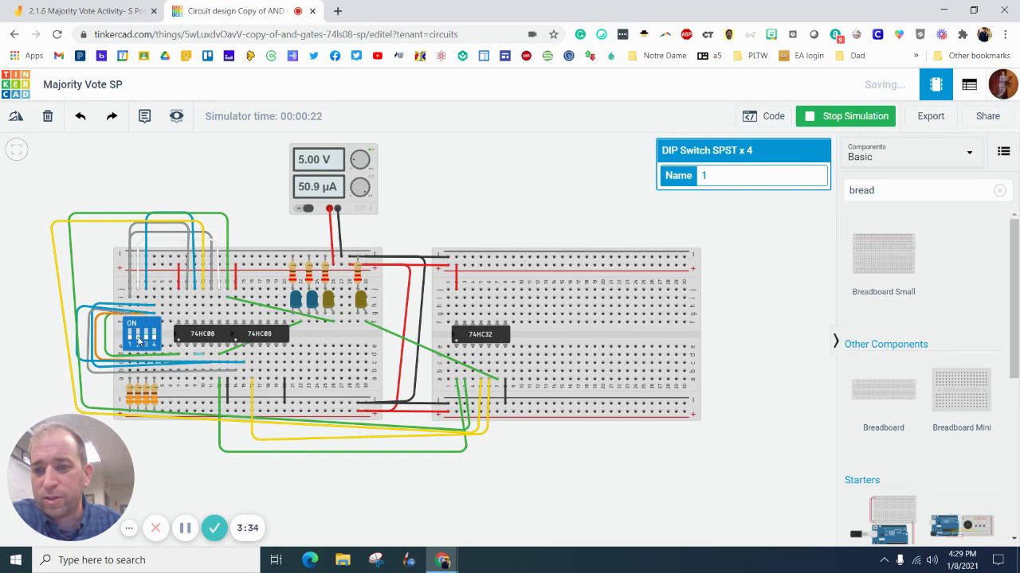
{"action": "left_click", "coordinate": [59, 11]}
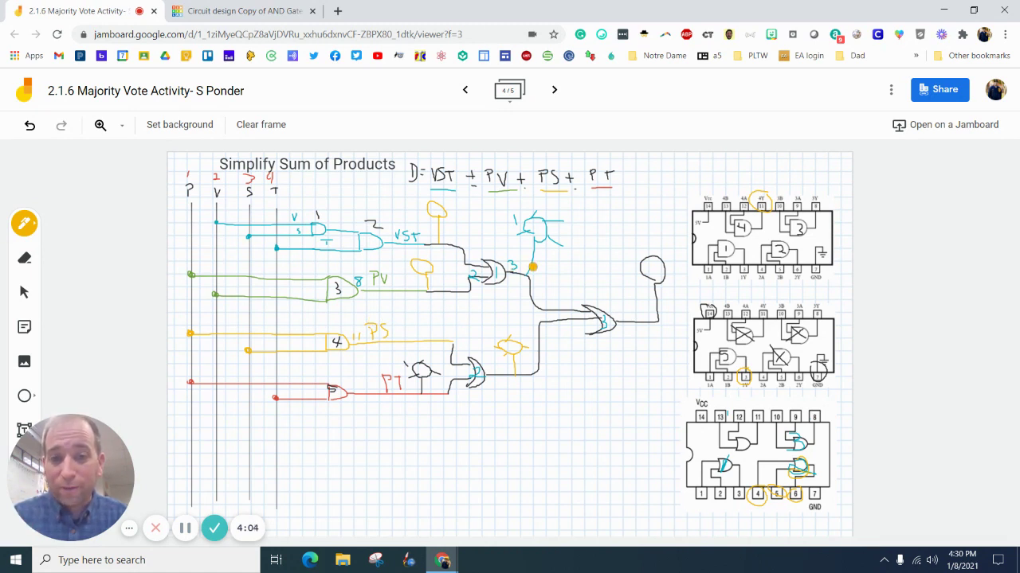
{"action": "left_click_drag", "start_coordinate": [556, 262], "coordinate": [563, 389]}
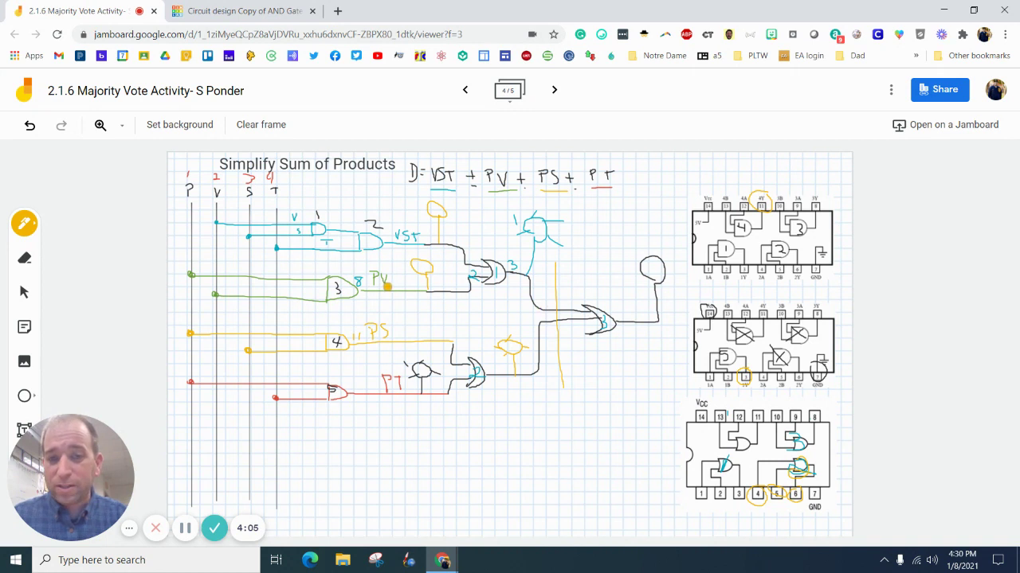
{"action": "key", "text": "ctrl+z"}
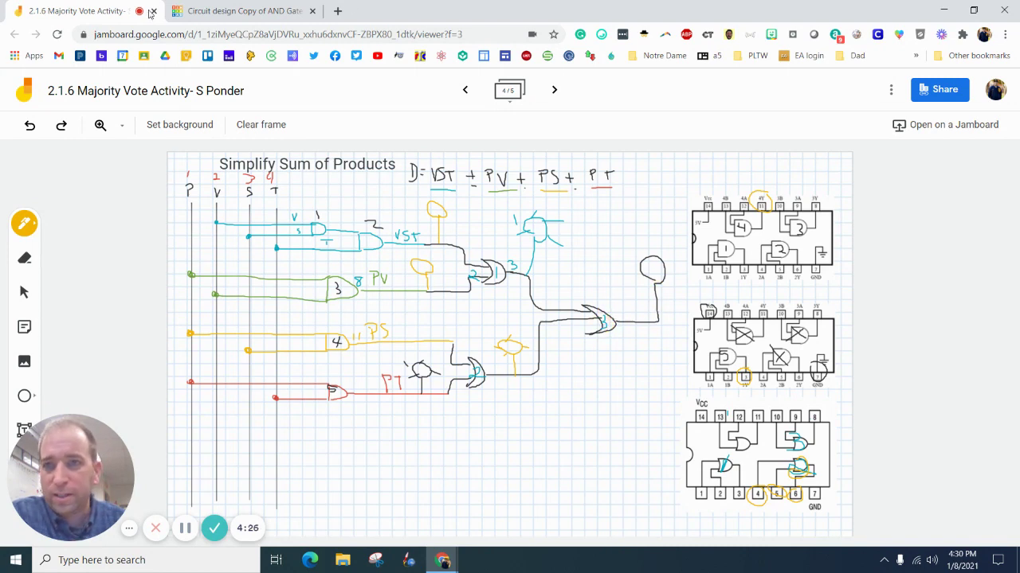
- Stop the simulation and delete the three green wires linking the AND chips to the 74HC32
{"action": "left_click", "coordinate": [211, 11]}
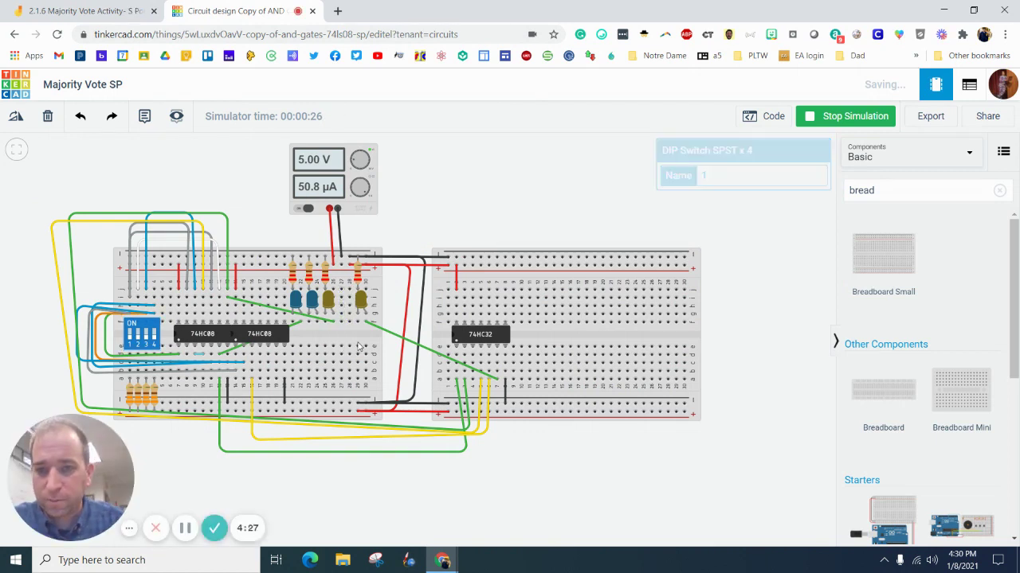
{"action": "left_click", "coordinate": [392, 333]}
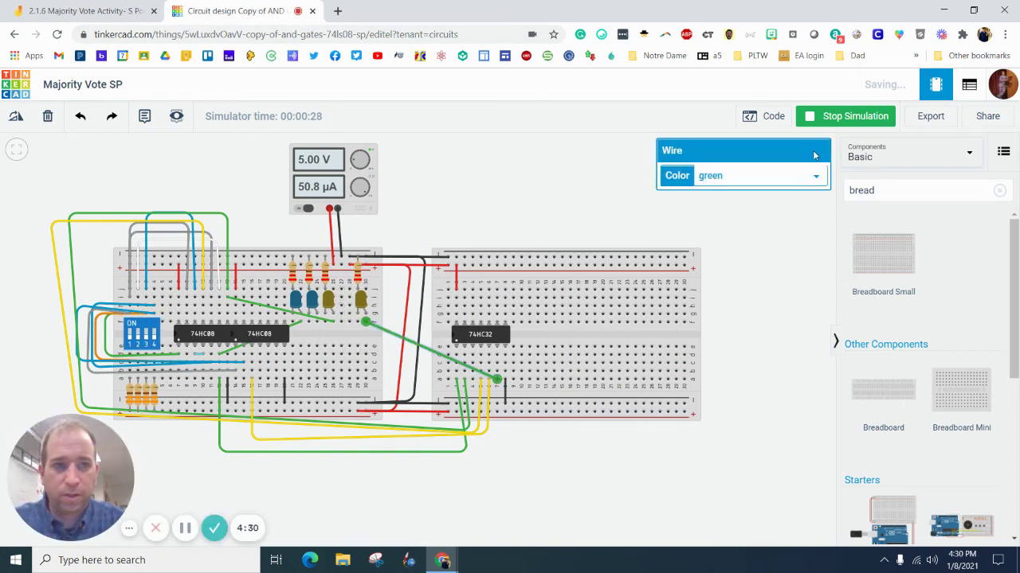
{"action": "left_click", "coordinate": [829, 119]}
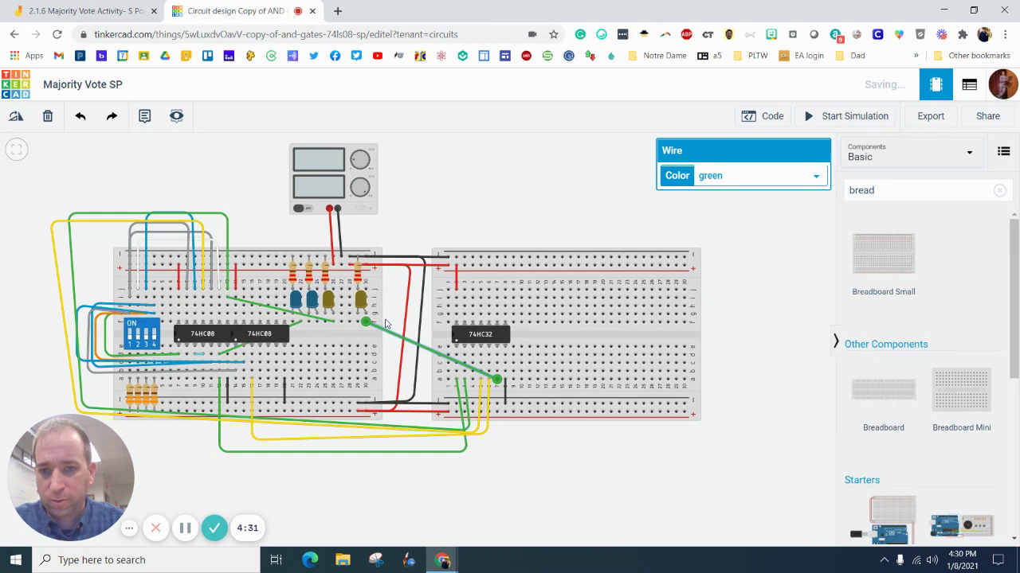
{"action": "key", "text": "Delete"}
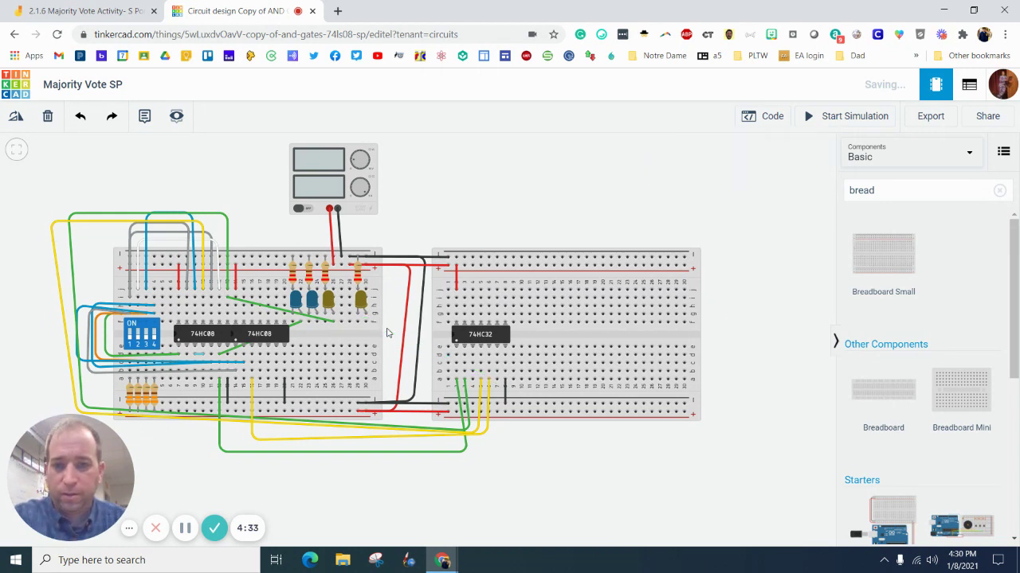
{"action": "left_click", "coordinate": [279, 311]}
{"action": "key", "text": "Delete"}
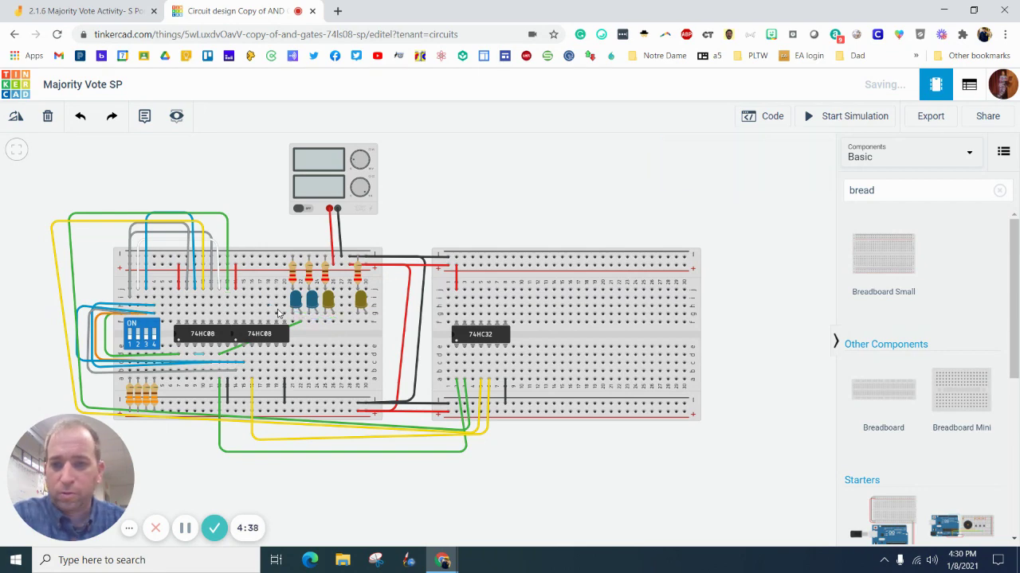
{"action": "left_click", "coordinate": [296, 323]}
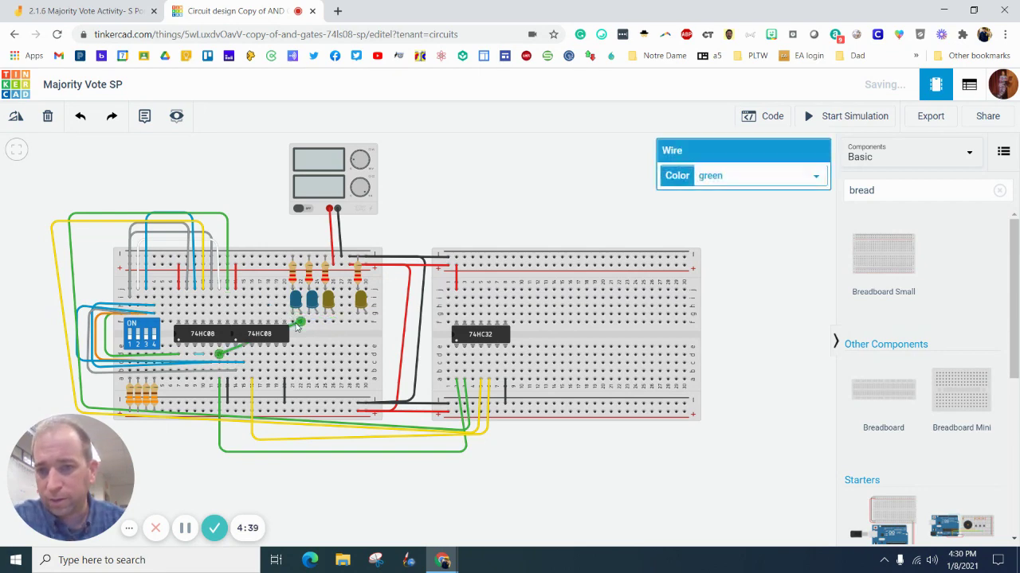
{"action": "key", "text": "Delete"}
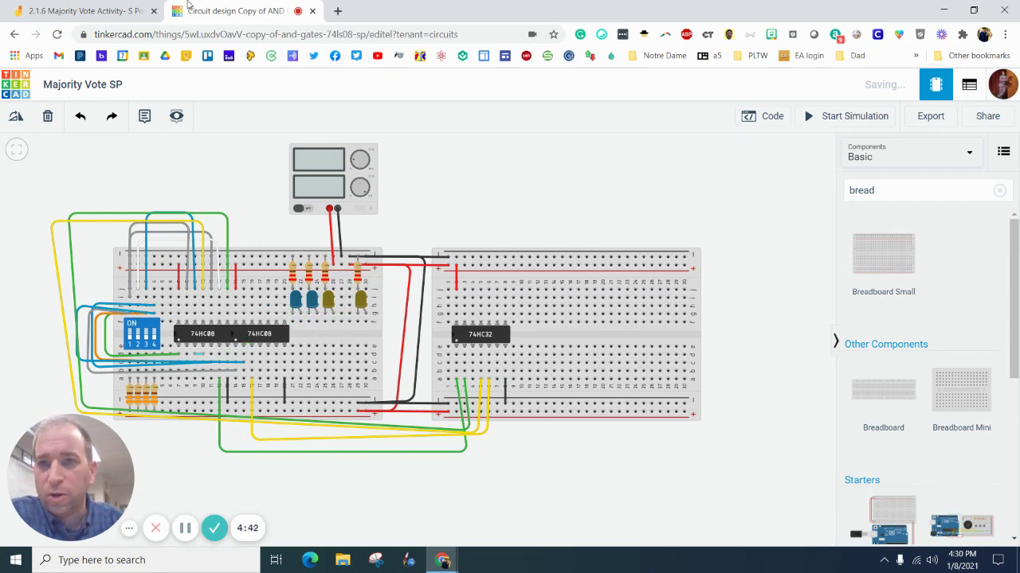
{"action": "left_click", "coordinate": [93, 11]}
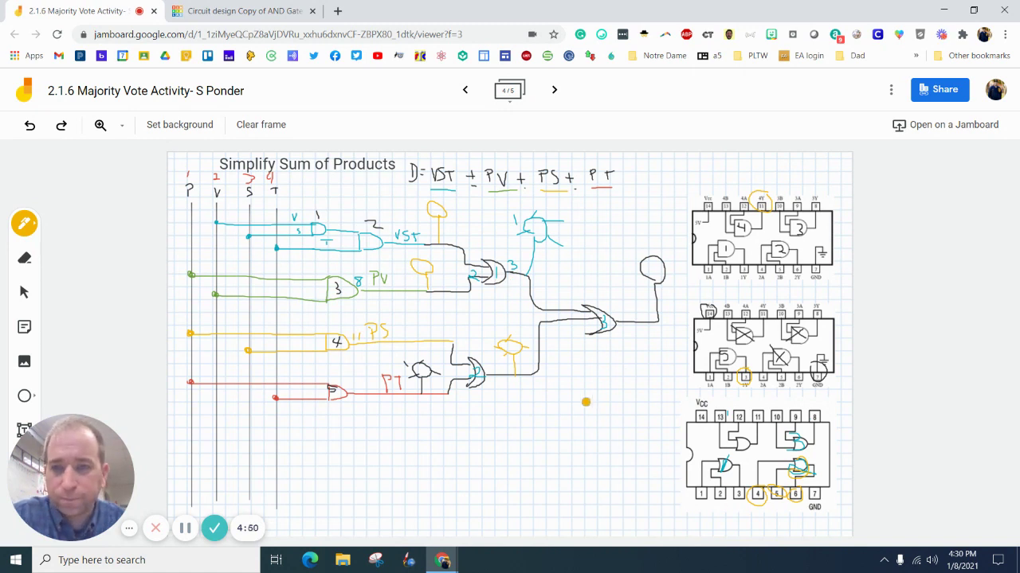
- Switch the pen to blue and circle the LED and pins 3 and 10 of the bottom chip
{"action": "left_click", "coordinate": [25, 226]}
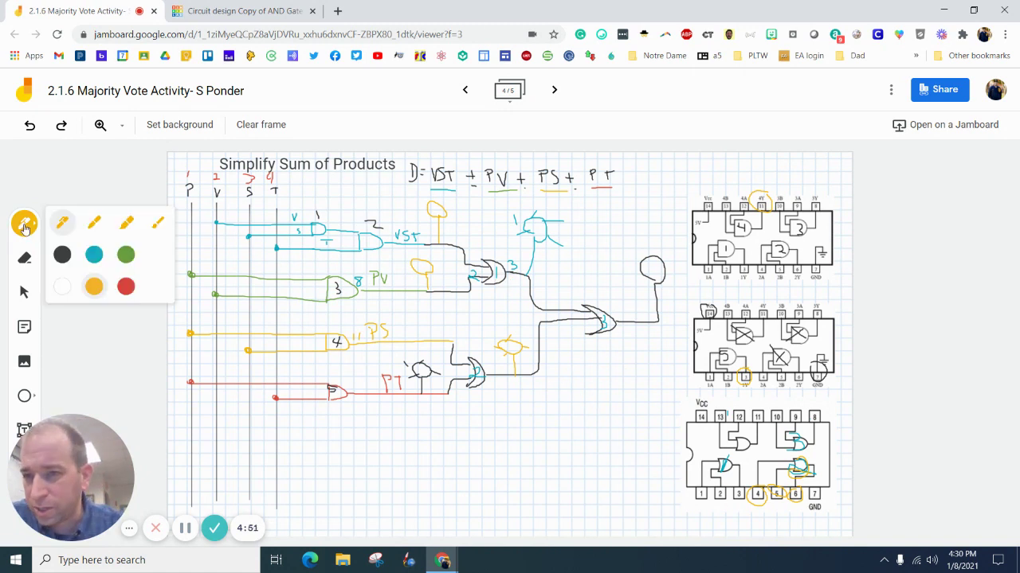
{"action": "left_click", "coordinate": [92, 254]}
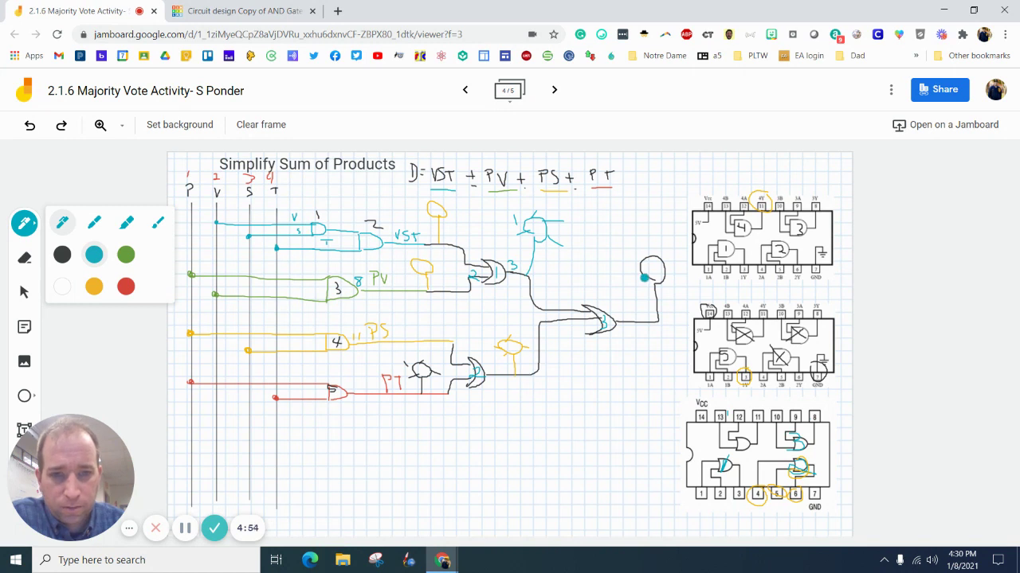
{"action": "mouse_move", "coordinate": [652, 258]}
{"action": "left_mouse_down"}
{"action": "mouse_move", "coordinate": [663, 296]}
{"action": "mouse_move", "coordinate": [665, 263]}
{"action": "mouse_move", "coordinate": [636, 259]}
{"action": "mouse_move", "coordinate": [651, 257]}
{"action": "mouse_move", "coordinate": [670, 279]}
{"action": "mouse_move", "coordinate": [617, 267]}
{"action": "left_mouse_up"}
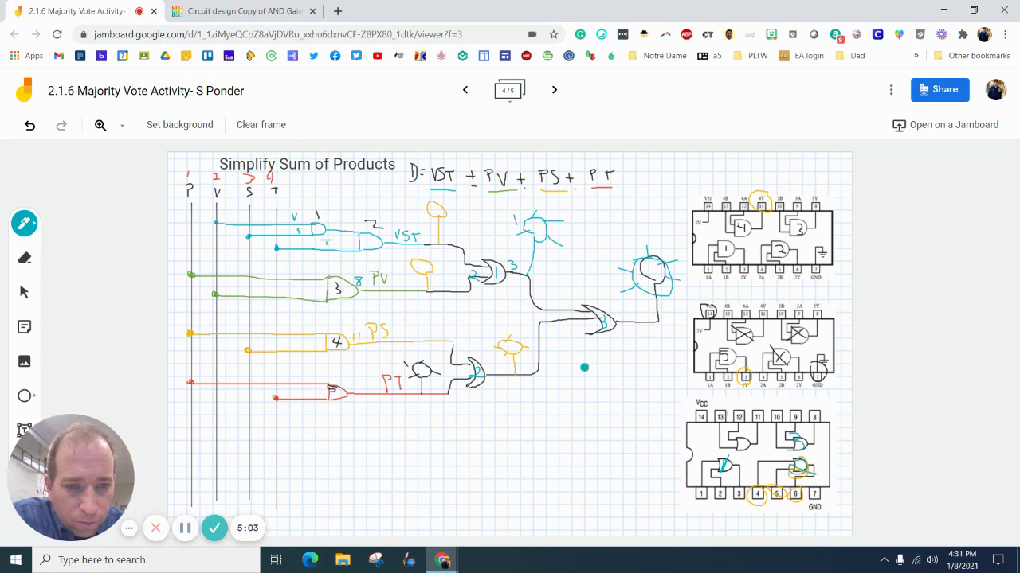
{"action": "mouse_move", "coordinate": [720, 461]}
{"action": "left_mouse_down"}
{"action": "mouse_move", "coordinate": [741, 487]}
{"action": "mouse_move", "coordinate": [728, 497]}
{"action": "mouse_move", "coordinate": [747, 499]}
{"action": "left_mouse_up"}
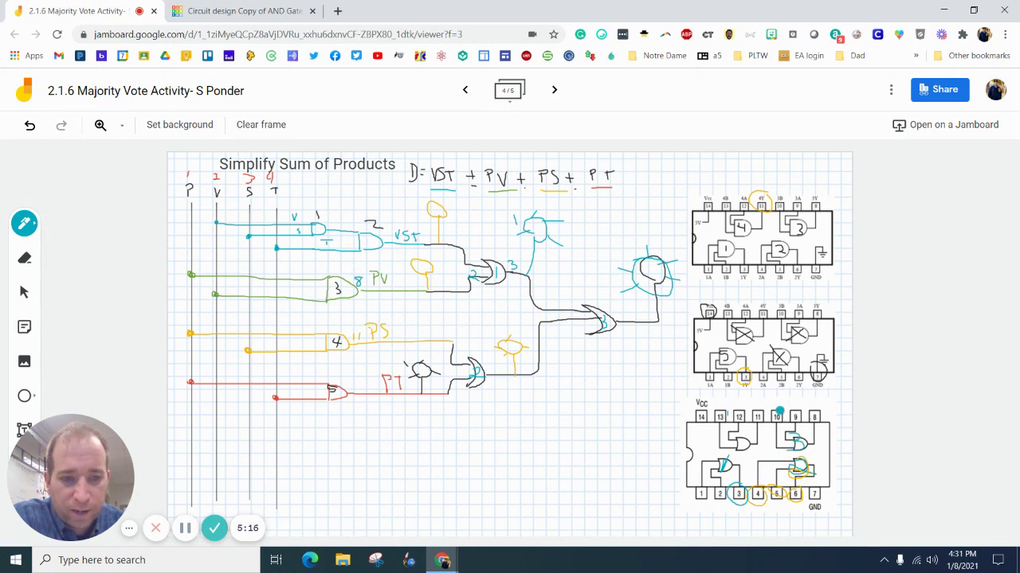
{"action": "mouse_move", "coordinate": [777, 407]}
{"action": "left_mouse_down"}
{"action": "mouse_move", "coordinate": [765, 415]}
{"action": "mouse_move", "coordinate": [778, 431]}
{"action": "mouse_move", "coordinate": [785, 411]}
{"action": "mouse_move", "coordinate": [773, 407]}
{"action": "left_mouse_up"}
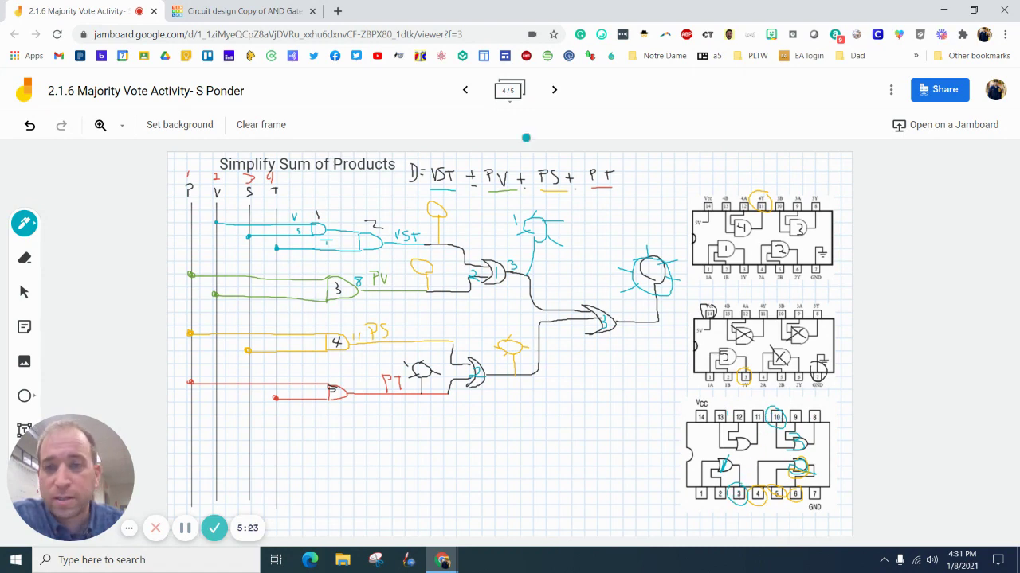
{"action": "left_click", "coordinate": [243, 11]}
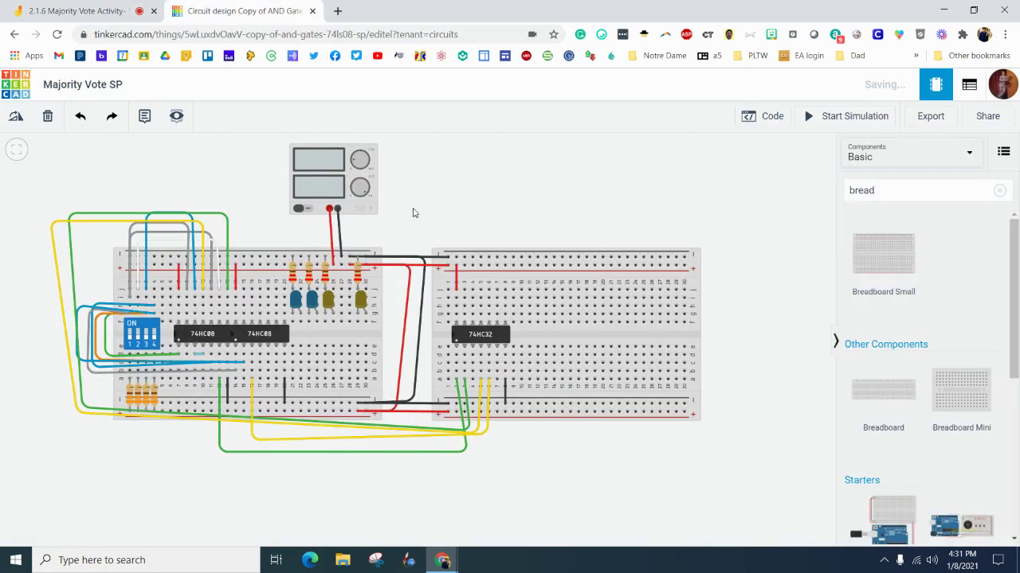
- Add a short blue wire from the hole below the 74HC32 up to its pin
{"action": "left_click", "coordinate": [472, 355]}
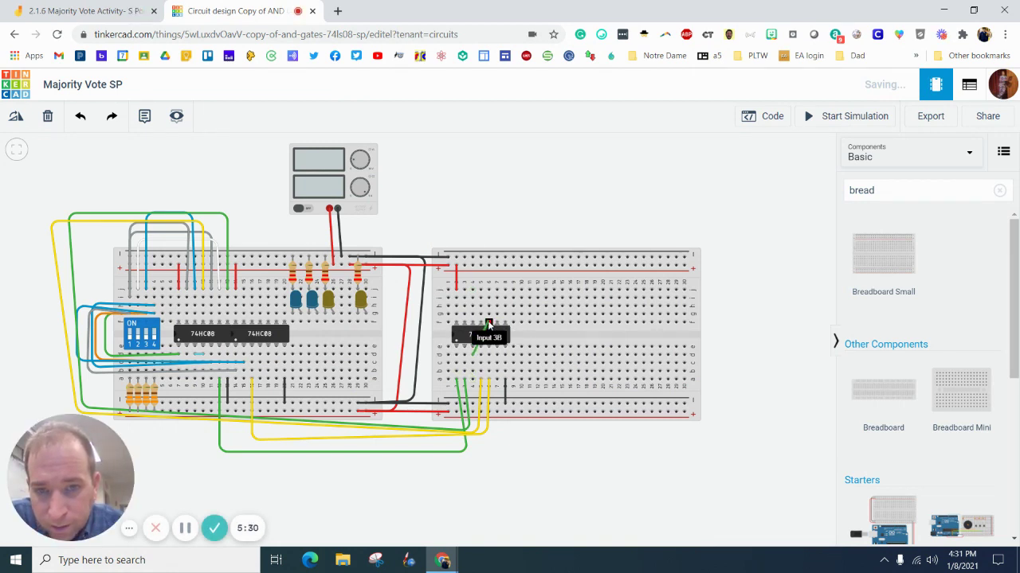
{"action": "left_click", "coordinate": [489, 316]}
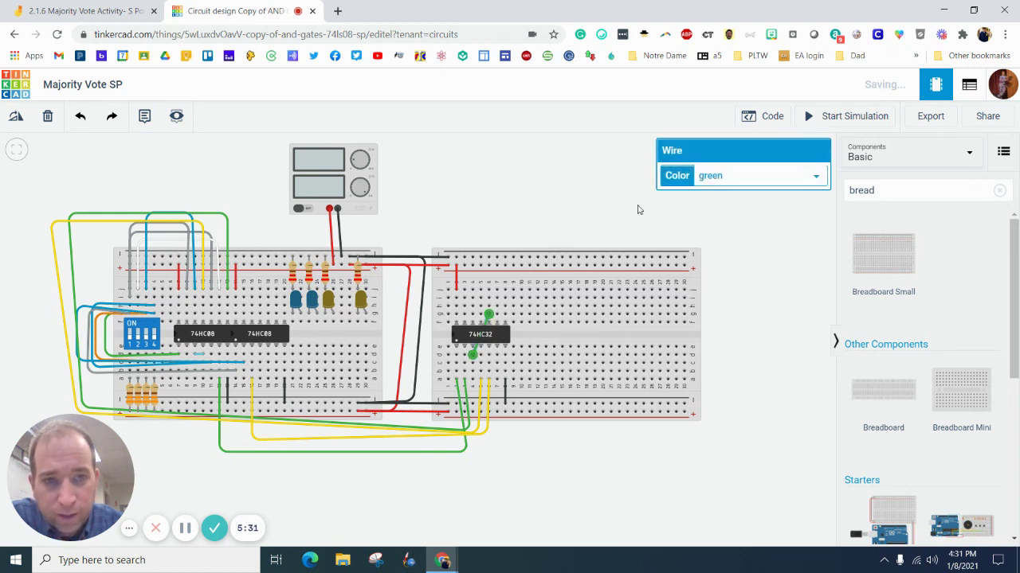
{"action": "left_click", "coordinate": [715, 178]}
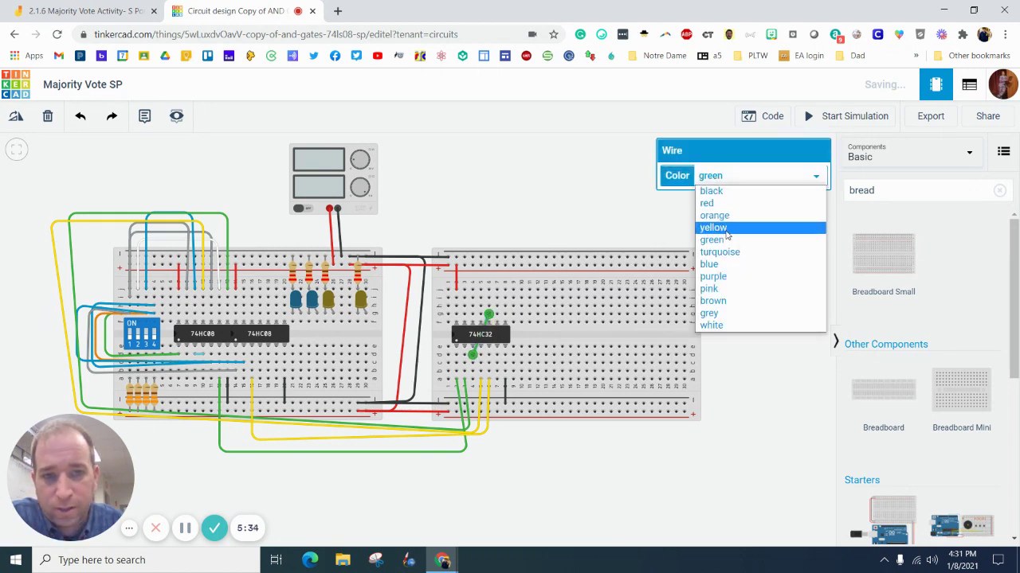
{"action": "left_click", "coordinate": [748, 270]}
{"action": "left_click", "coordinate": [521, 185]}
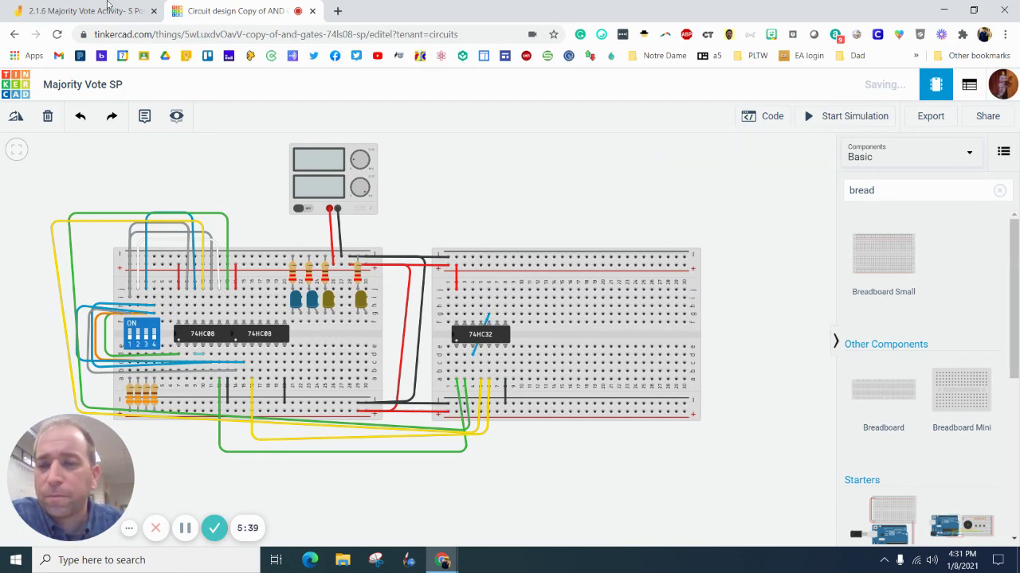
{"action": "left_click", "coordinate": [44, 8]}
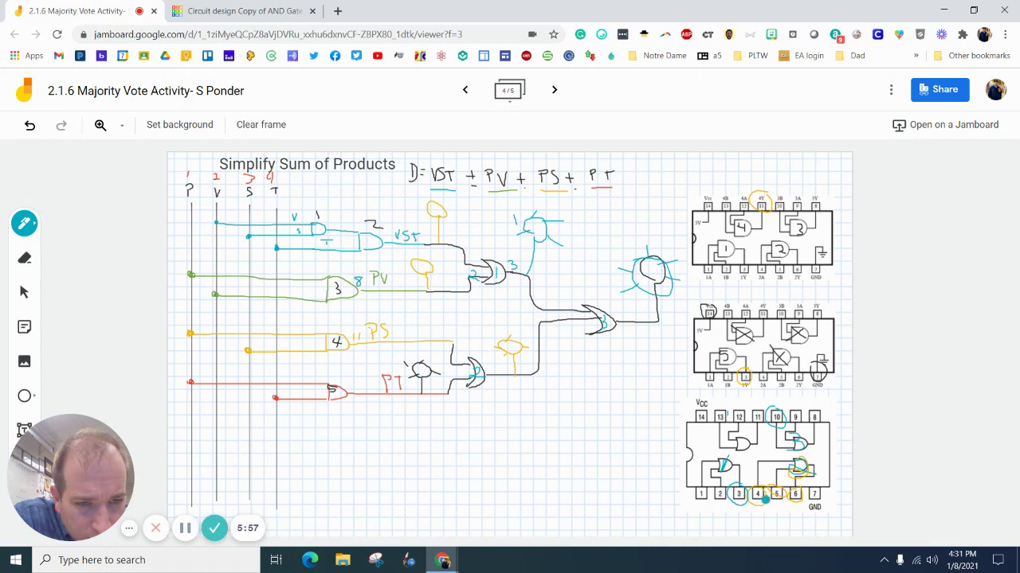
- Circle pin 6 on the bottom chip diagram in blue
{"action": "mouse_move", "coordinate": [801, 486]}
{"action": "left_mouse_down"}
{"action": "mouse_move", "coordinate": [785, 498]}
{"action": "mouse_move", "coordinate": [806, 500]}
{"action": "mouse_move", "coordinate": [800, 485]}
{"action": "left_mouse_up"}
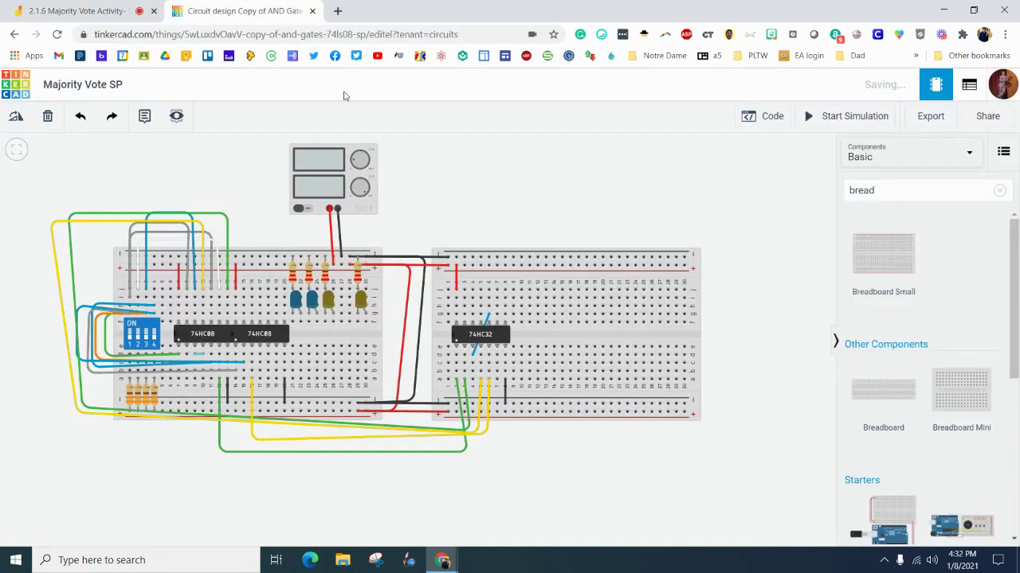
{"action": "left_click", "coordinate": [263, 12]}
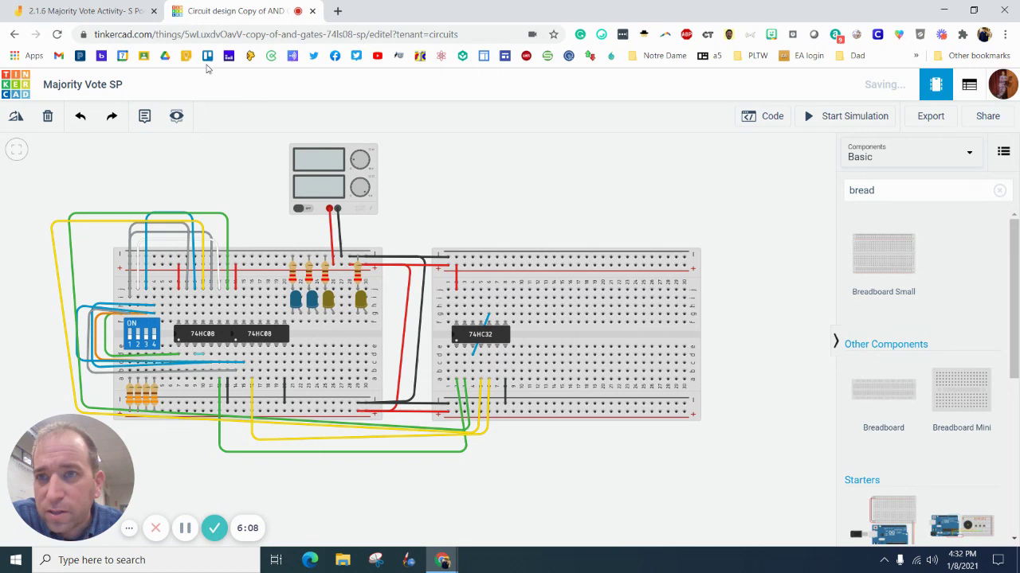
- After checking the Jamboard logic diagram, add a second short blue wire on the 74HC32 OR chip
{"action": "left_click", "coordinate": [102, 10]}
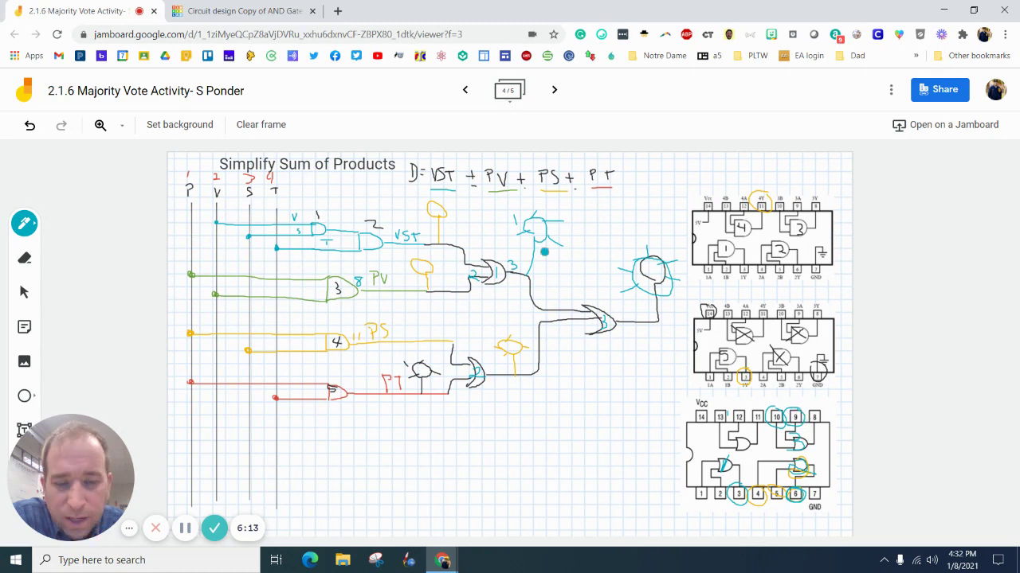
{"action": "left_click", "coordinate": [239, 10]}
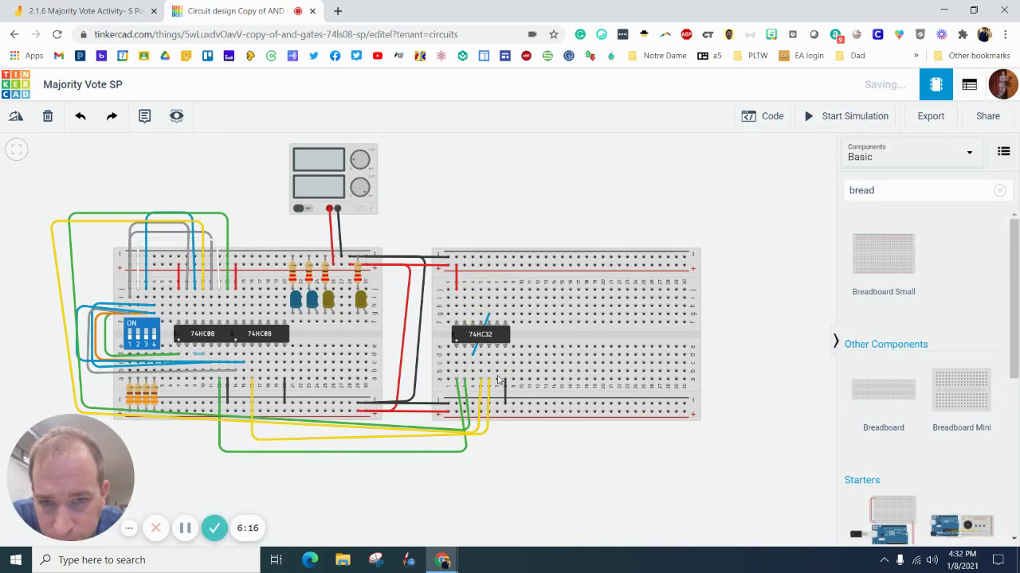
{"action": "left_click", "coordinate": [497, 355]}
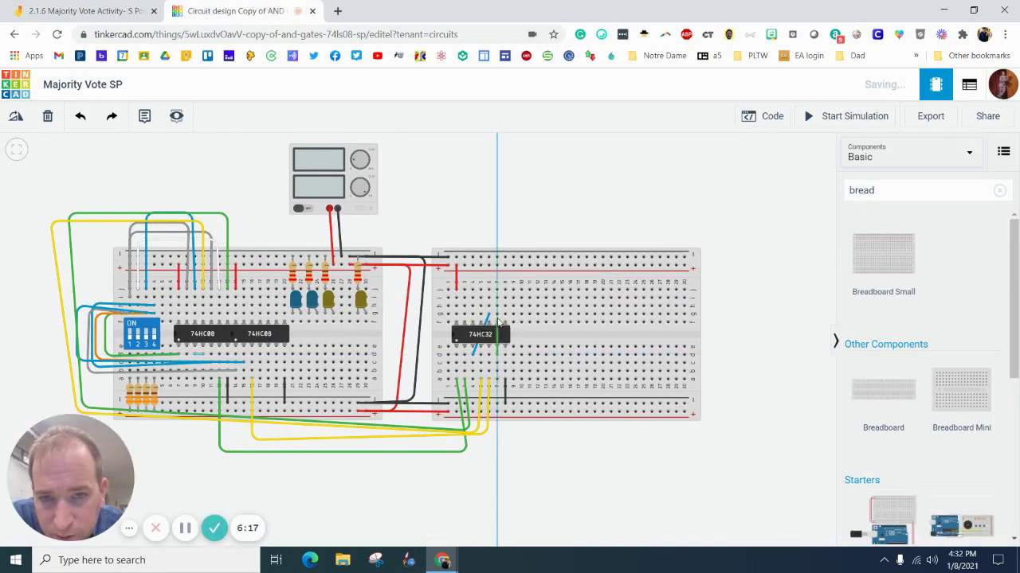
{"action": "left_click", "coordinate": [496, 315]}
{"action": "left_click", "coordinate": [717, 180]}
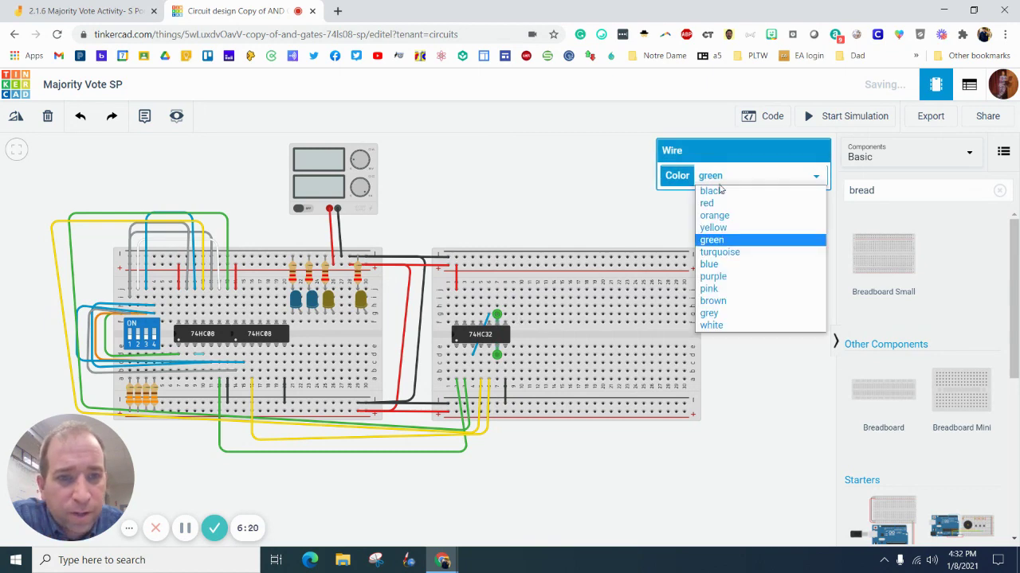
{"action": "left_click", "coordinate": [726, 271]}
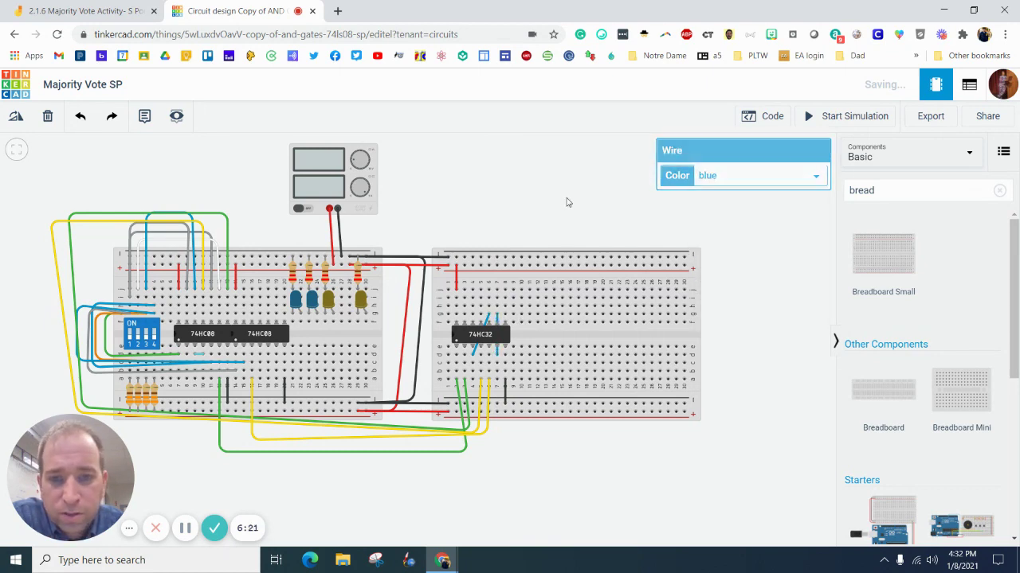
- Circle pin 8 on the bottom chip diagram in Jamboard, then go back to Tinkercad
{"action": "left_click", "coordinate": [99, 11]}
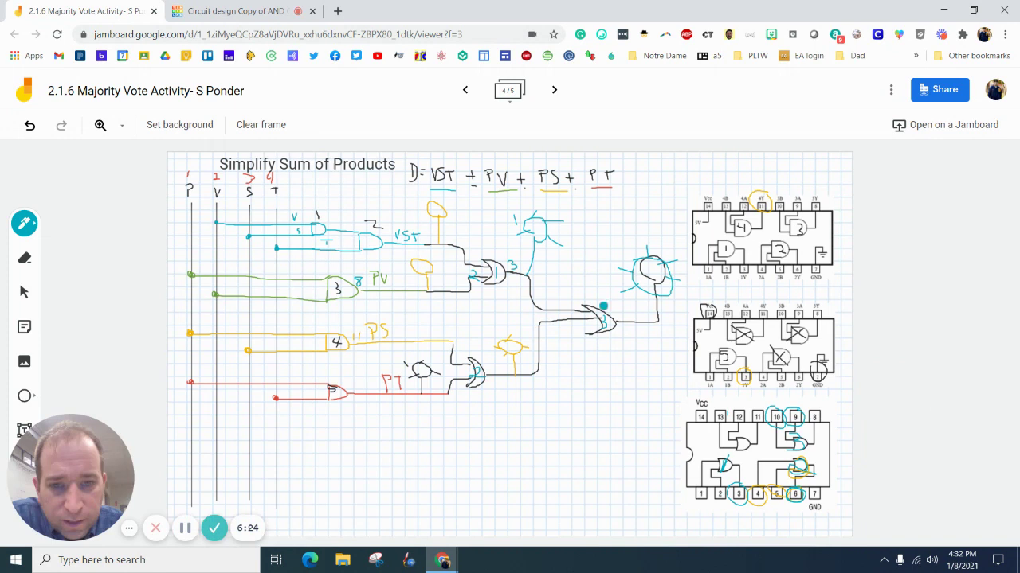
{"action": "mouse_move", "coordinate": [819, 407]}
{"action": "left_mouse_down"}
{"action": "mouse_move", "coordinate": [829, 415]}
{"action": "mouse_move", "coordinate": [801, 408]}
{"action": "mouse_move", "coordinate": [820, 427]}
{"action": "mouse_move", "coordinate": [805, 405]}
{"action": "mouse_move", "coordinate": [824, 419]}
{"action": "mouse_move", "coordinate": [820, 408]}
{"action": "left_mouse_up"}
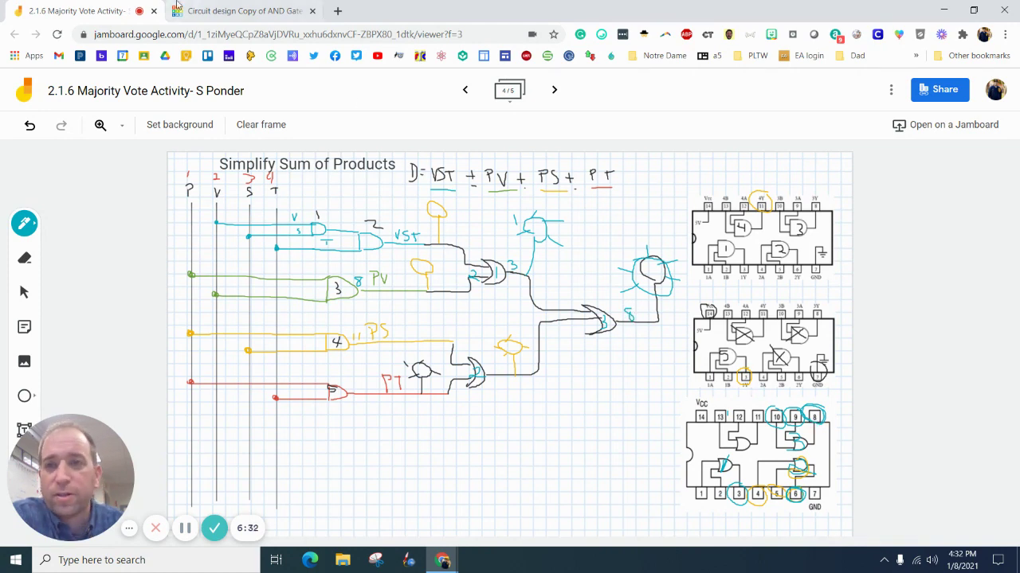
{"action": "left_click", "coordinate": [214, 10]}
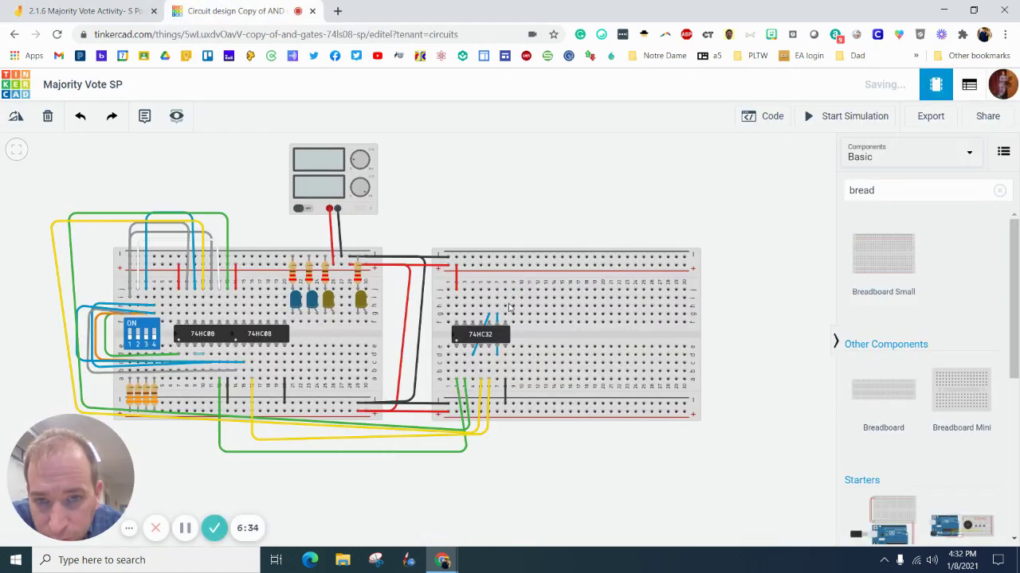
- Route a blue wire from the 74HC32 output up and left to the yellow LED
{"action": "left_click", "coordinate": [504, 289]}
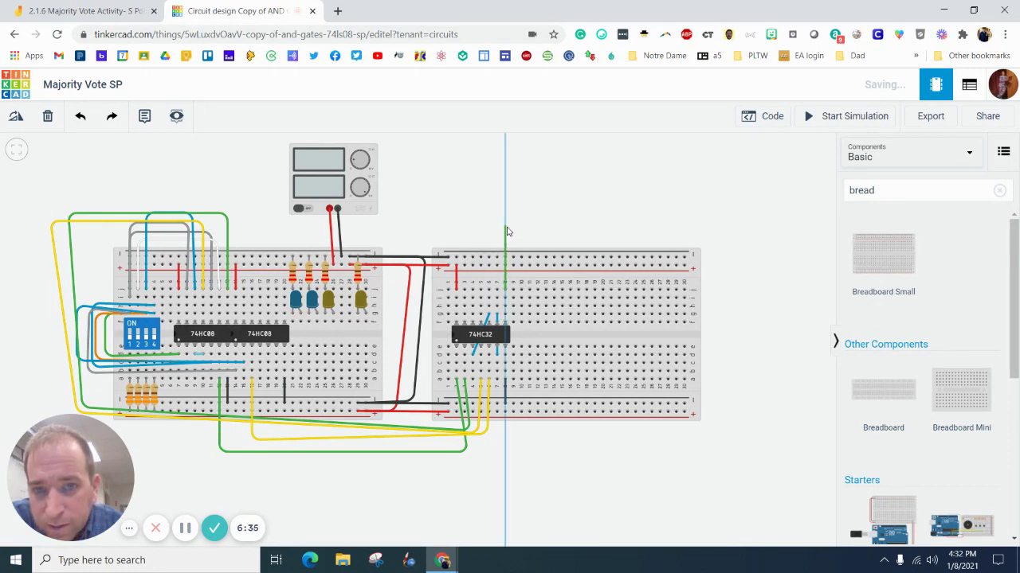
{"action": "left_click", "coordinate": [505, 227]}
{"action": "left_click", "coordinate": [359, 228]}
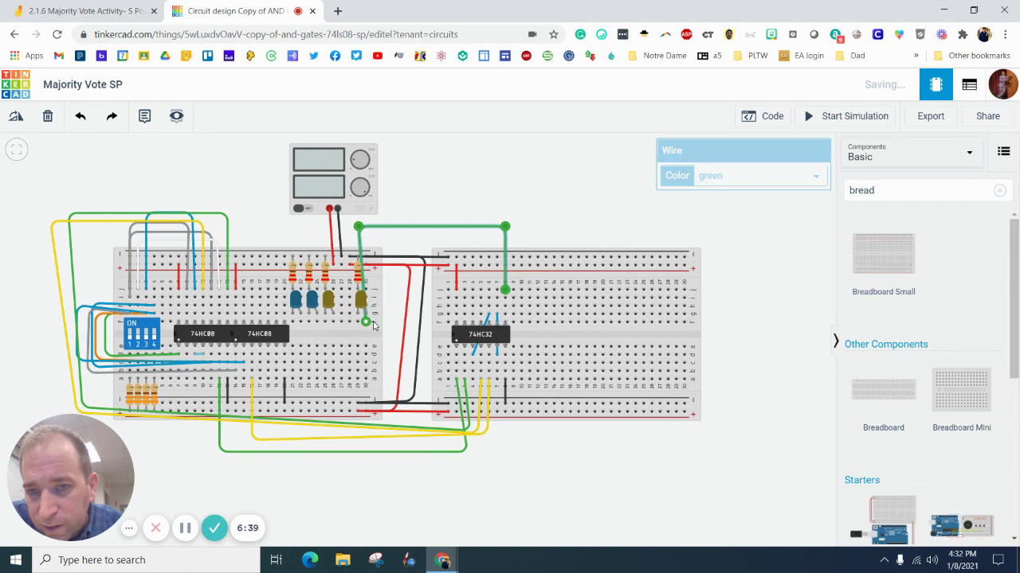
{"action": "left_click", "coordinate": [762, 175]}
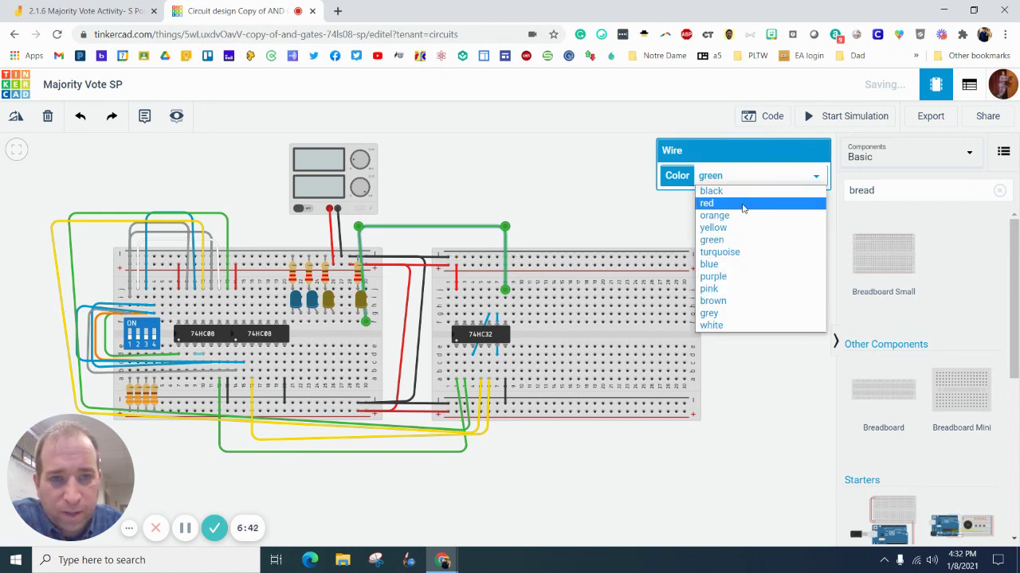
{"action": "left_click", "coordinate": [733, 265]}
{"action": "left_click", "coordinate": [581, 188]}
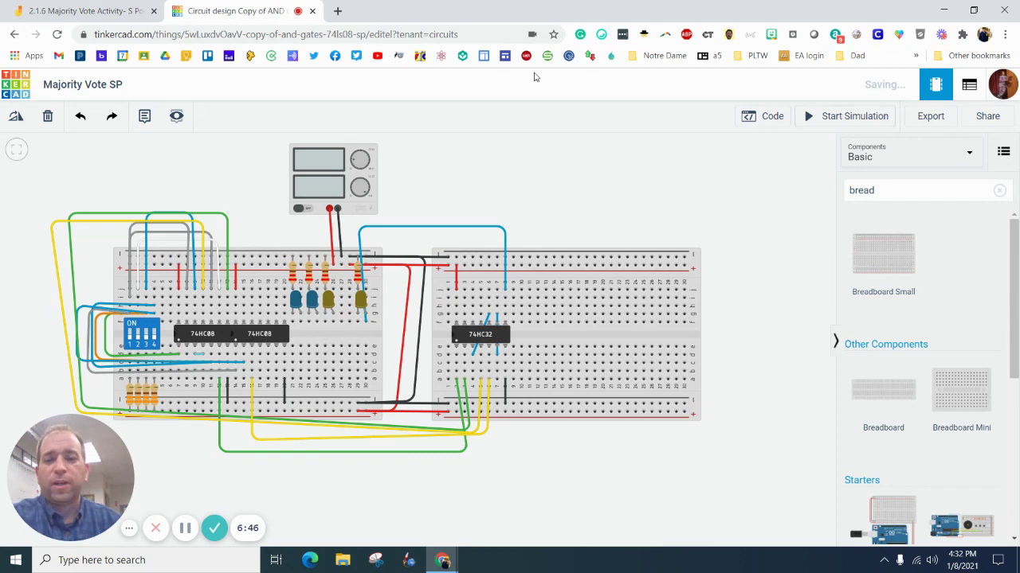
{"action": "left_click", "coordinate": [50, 10]}
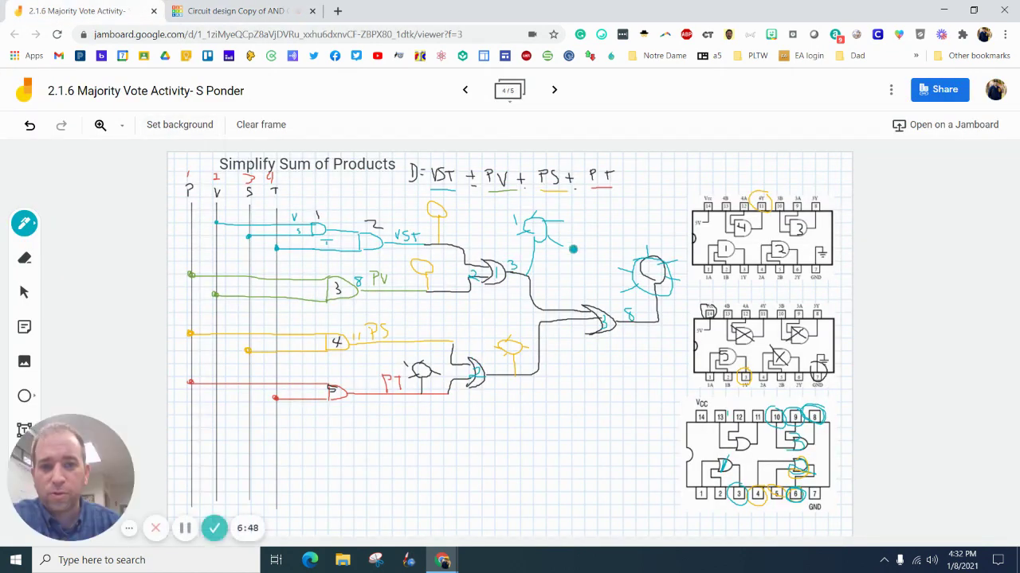
- Page the Jamboard back three frames to the P V S T D truth table
{"action": "left_click", "coordinate": [465, 90]}
{"action": "left_click", "coordinate": [465, 90]}
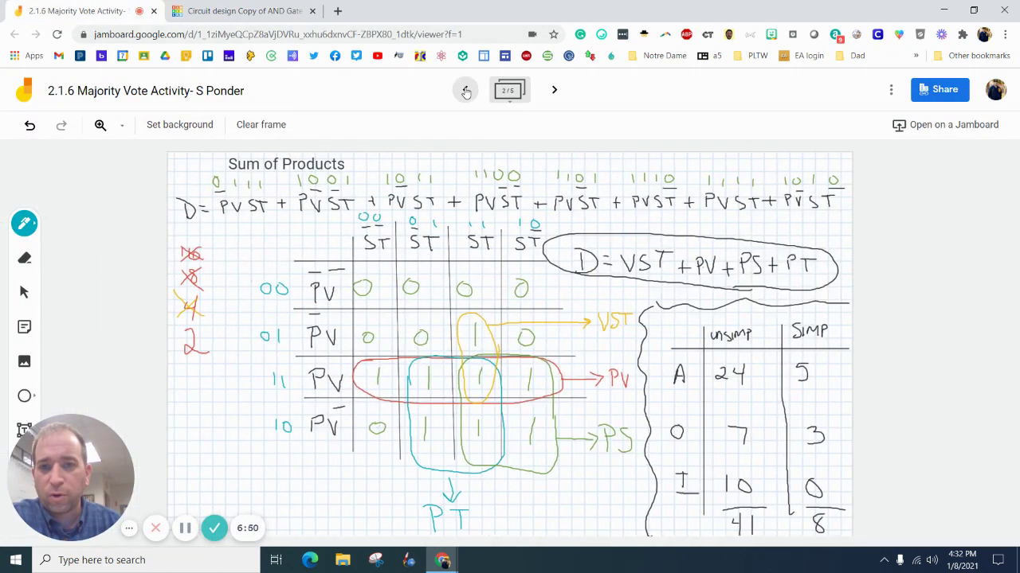
{"action": "left_click", "coordinate": [466, 90]}
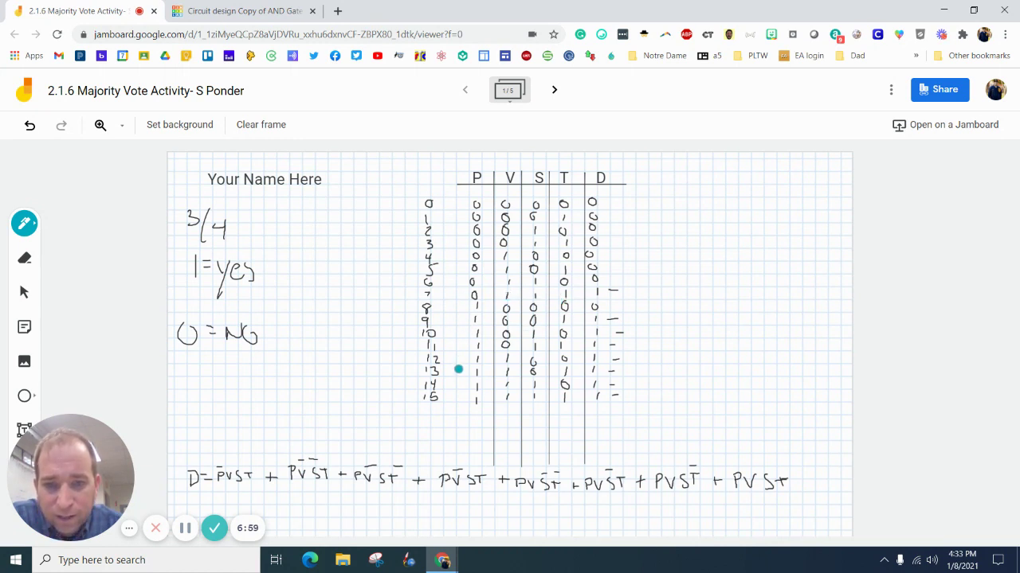
- Start the simulation and flip DIP switch 4 to light the yellow output LED
{"action": "left_click", "coordinate": [285, 12]}
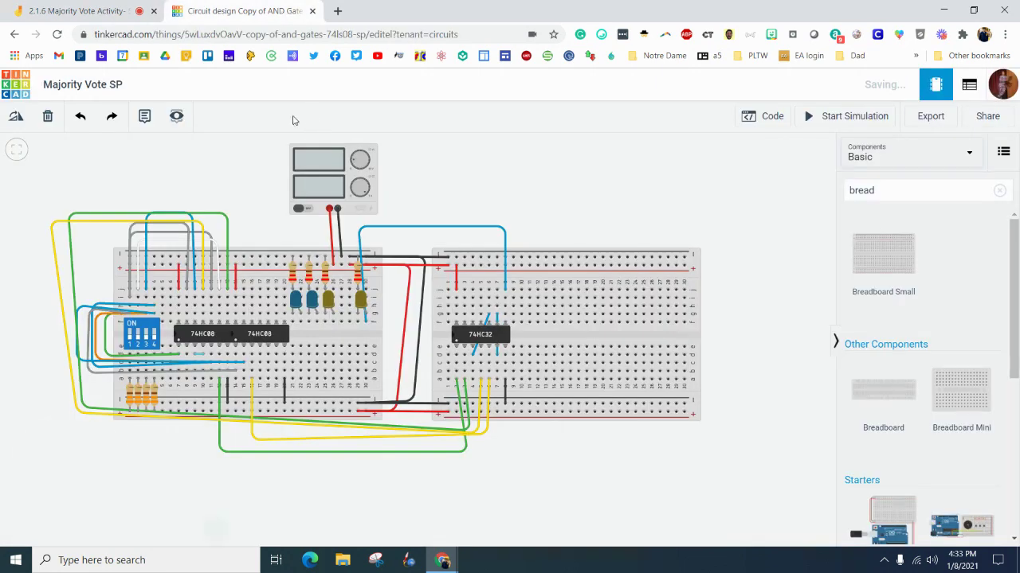
{"action": "left_click", "coordinate": [809, 116]}
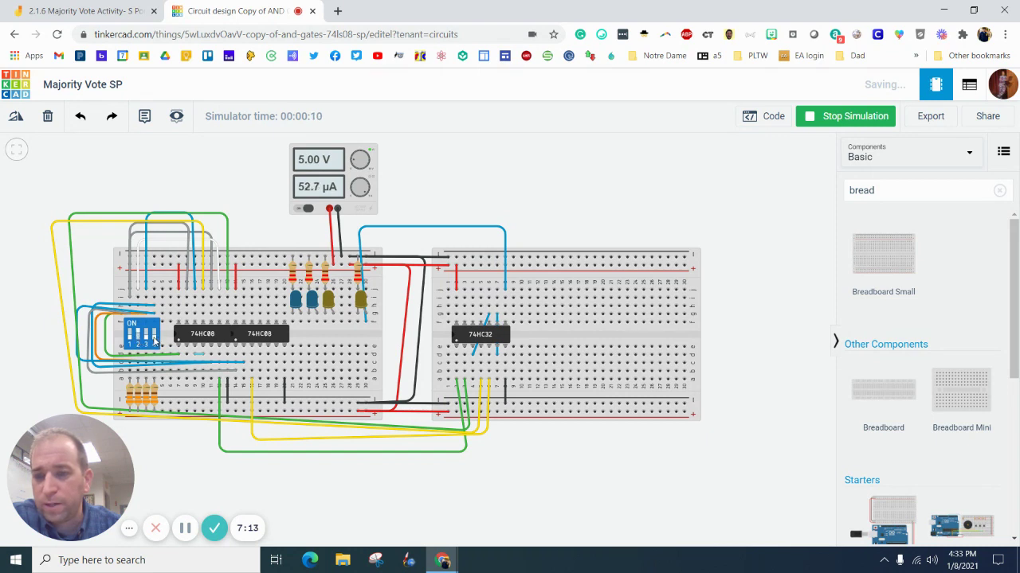
{"action": "left_click", "coordinate": [155, 340]}
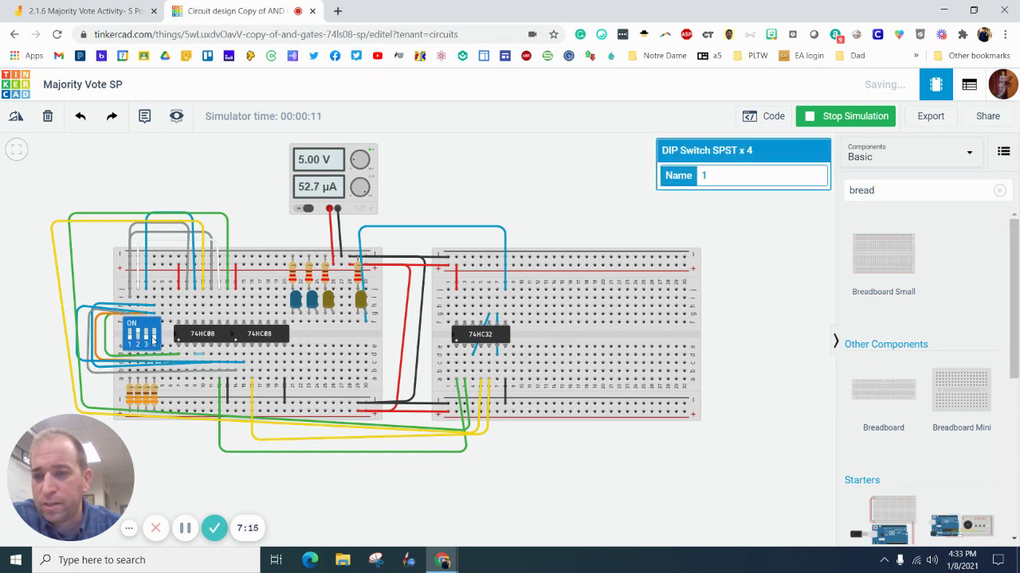
{"action": "left_click", "coordinate": [155, 341]}
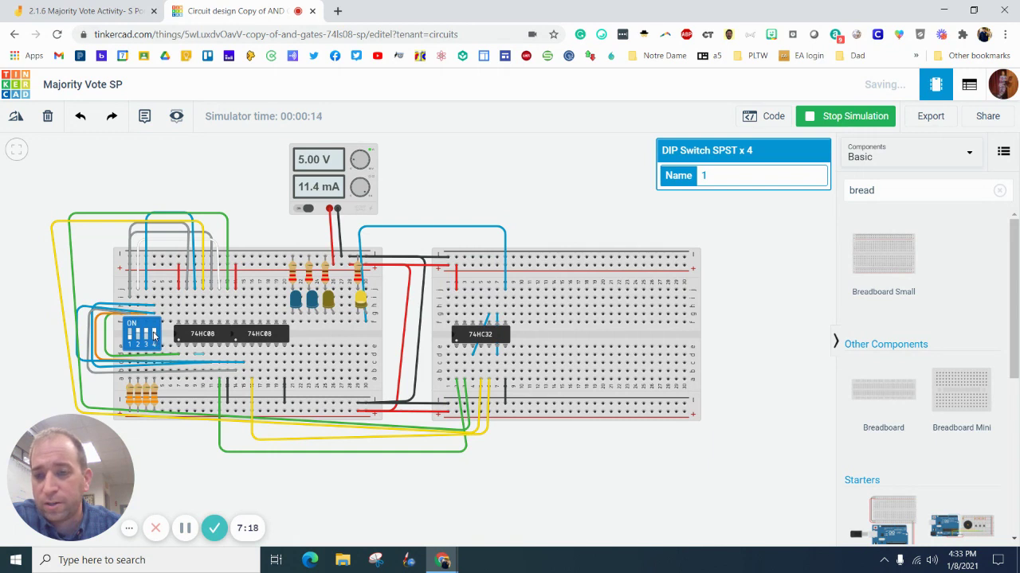
{"action": "left_click", "coordinate": [154, 337]}
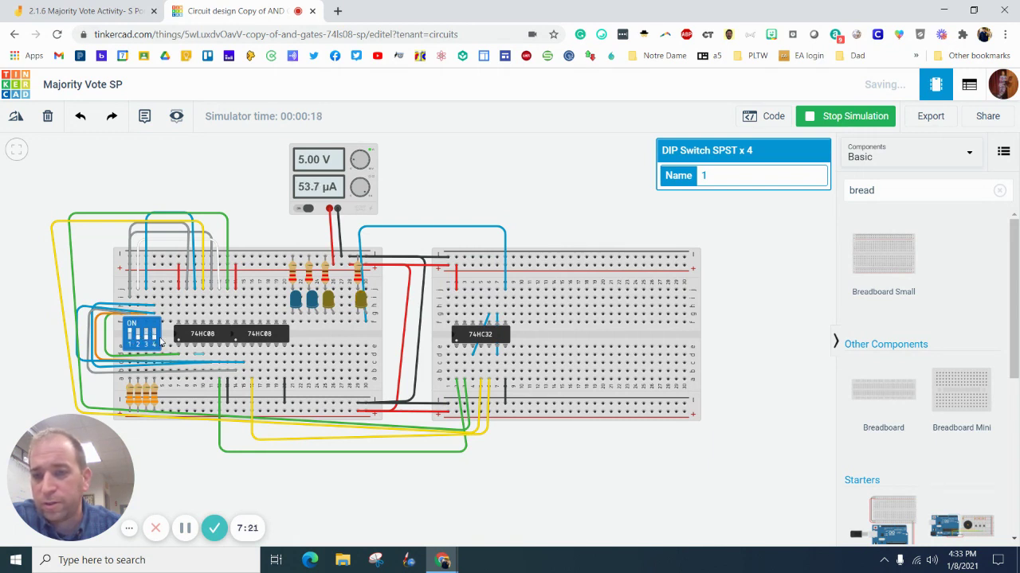
- Toggle switch 4 and the neighbouring switch to test other combinations, then stop the simulation
{"action": "left_click", "coordinate": [155, 340]}
{"action": "left_click", "coordinate": [156, 340]}
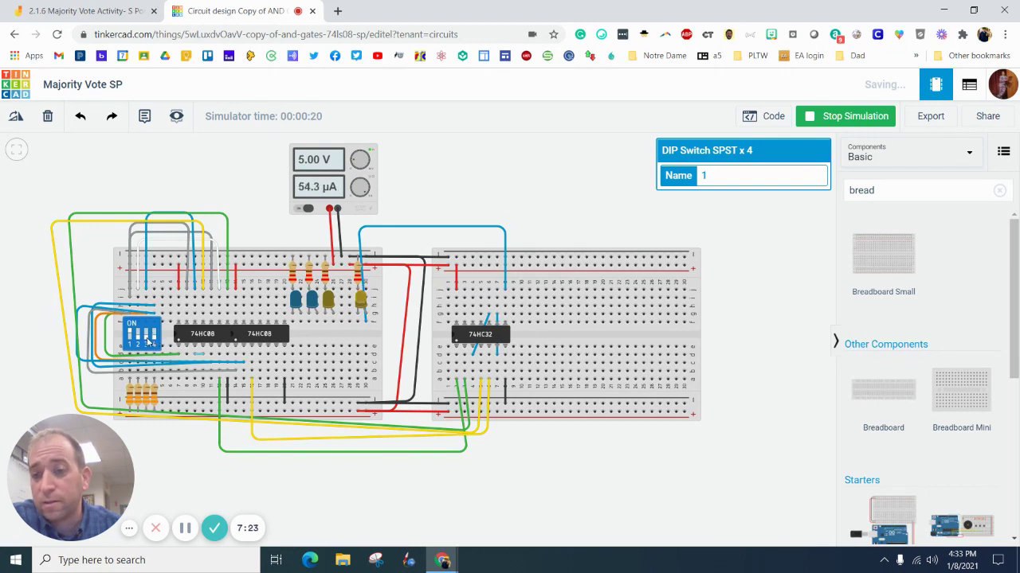
{"action": "left_click", "coordinate": [156, 340]}
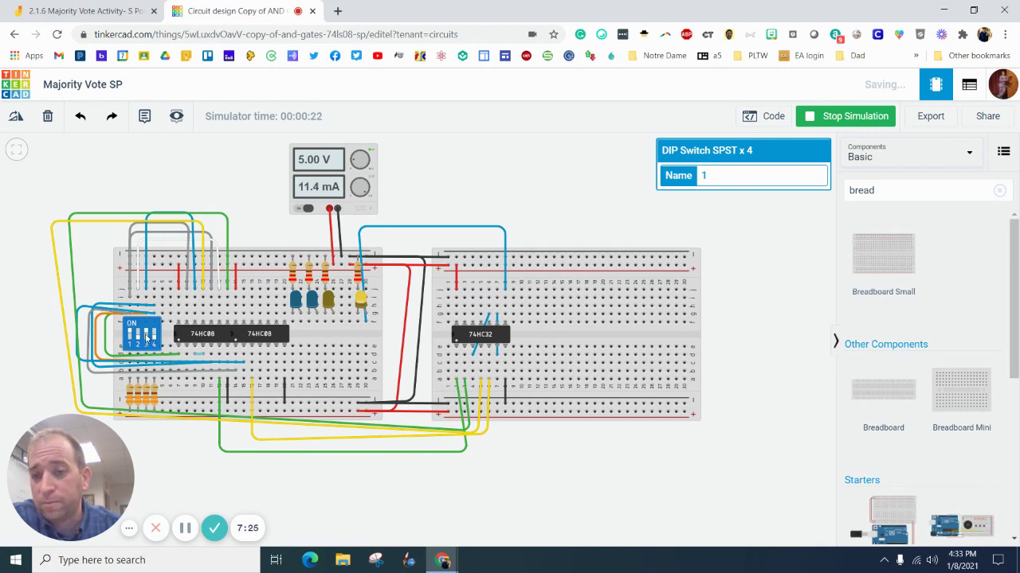
{"action": "left_click", "coordinate": [137, 340]}
{"action": "left_click", "coordinate": [138, 340]}
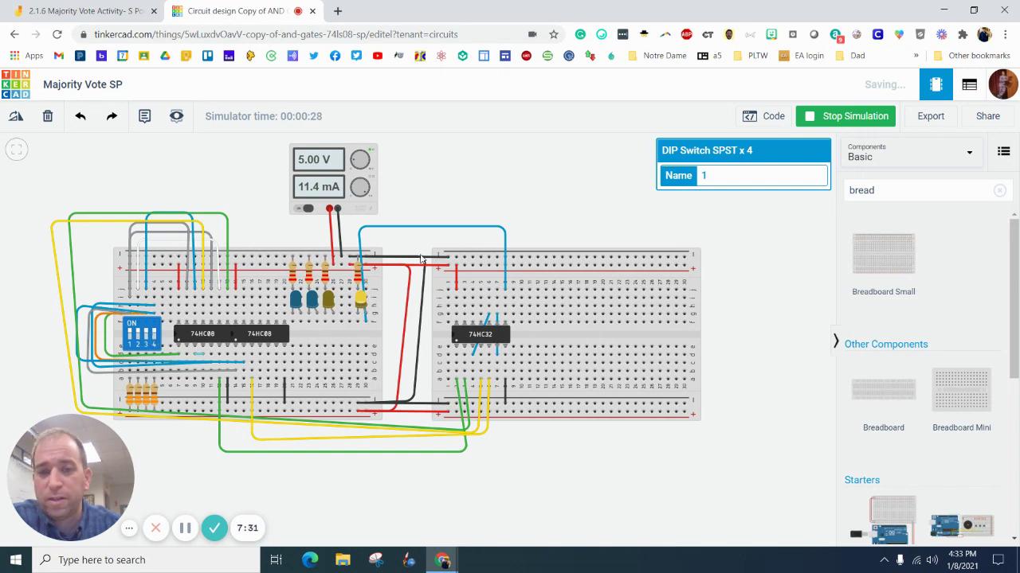
{"action": "left_click", "coordinate": [526, 202]}
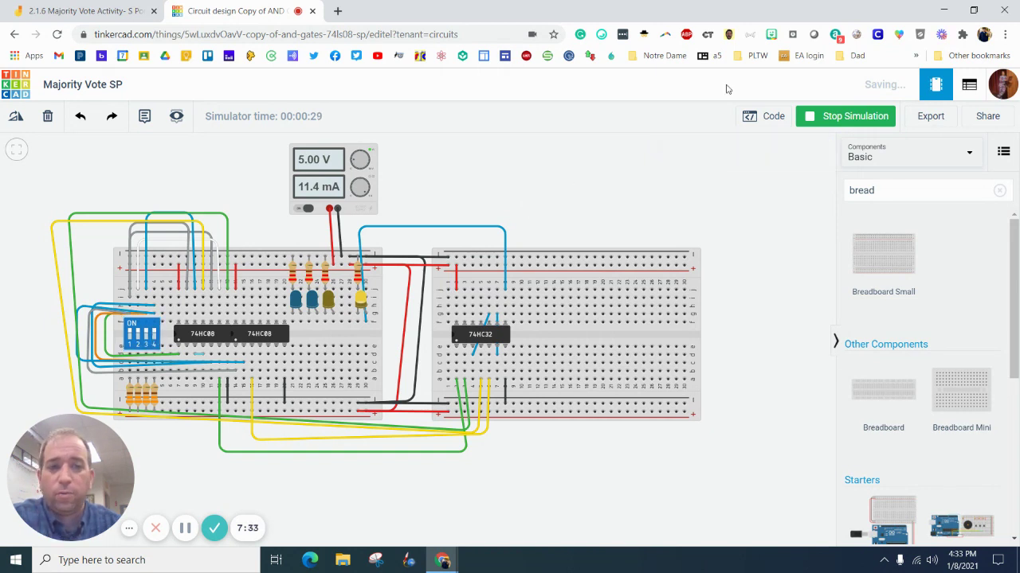
{"action": "left_click", "coordinate": [823, 117]}
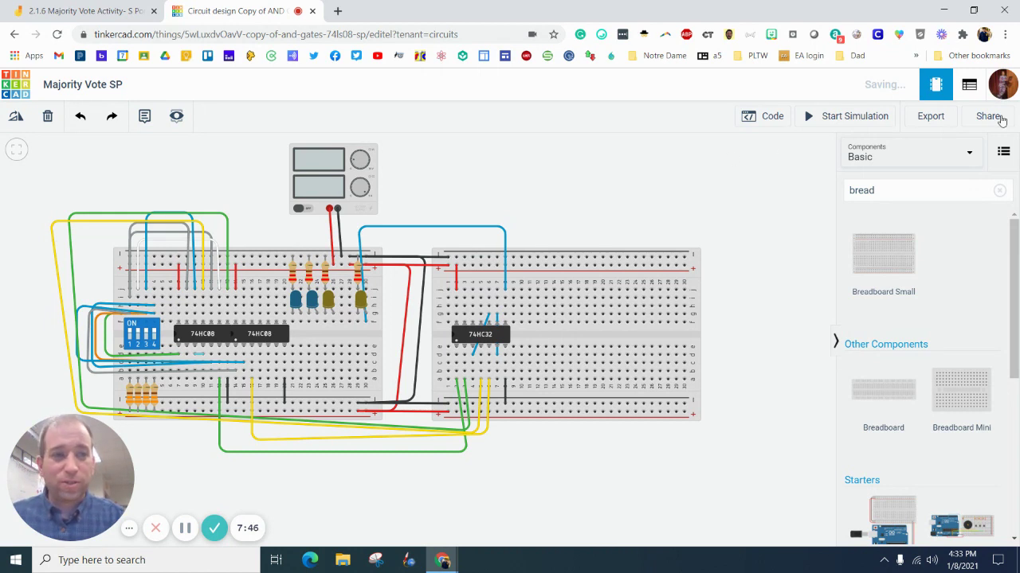
{"action": "left_click", "coordinate": [971, 88]}
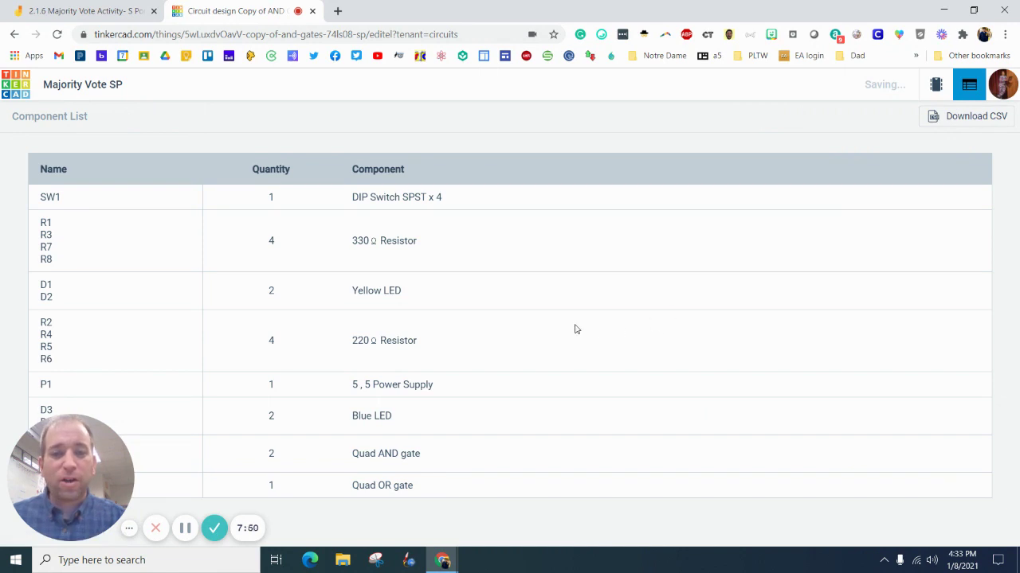
{"action": "left_click", "coordinate": [936, 84]}
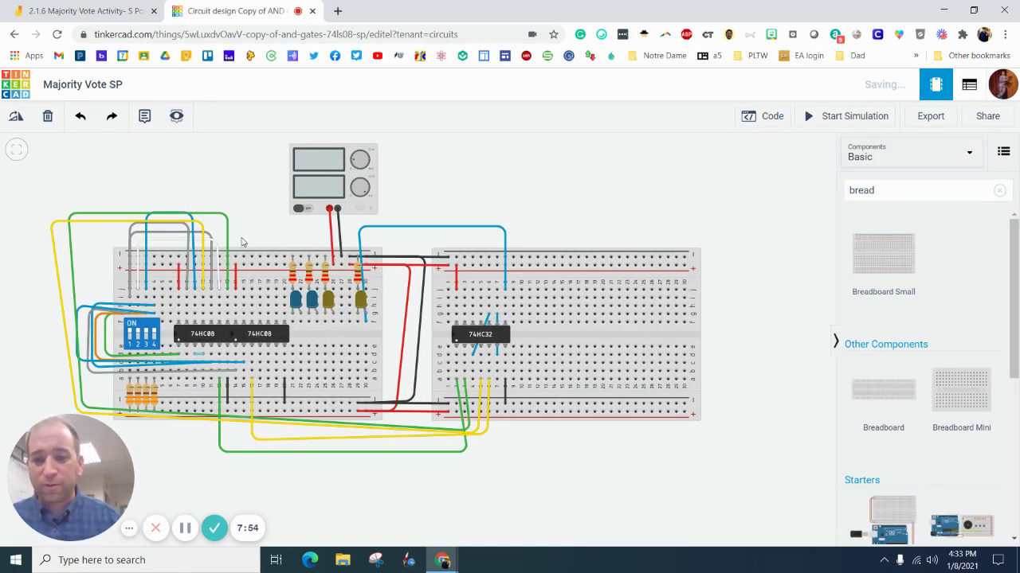